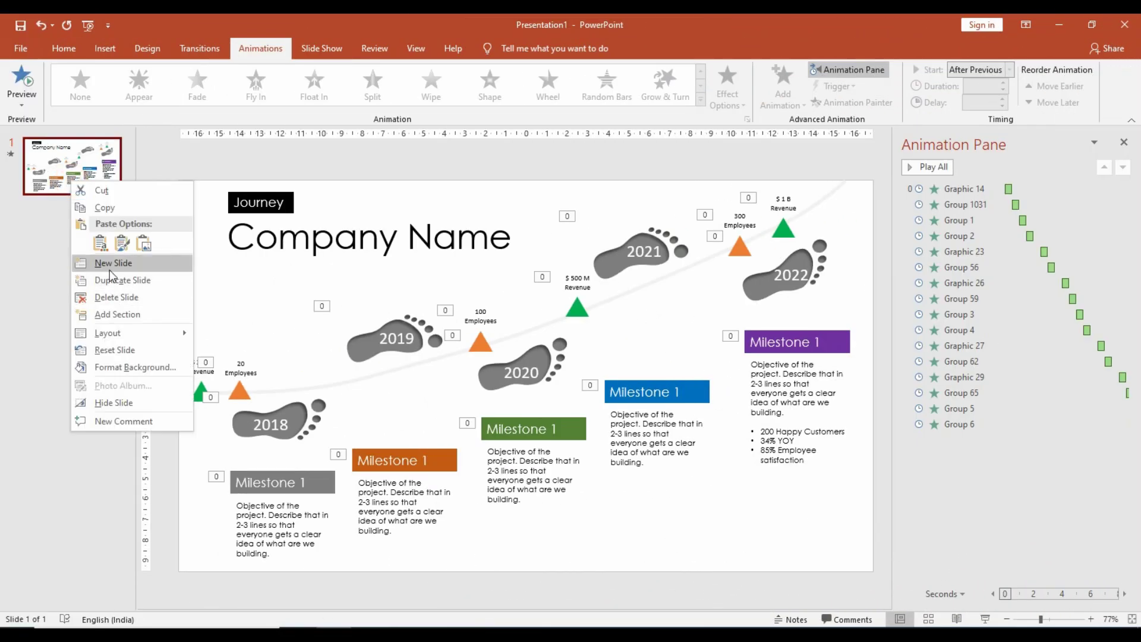
Insert a new blank slide after the finished footprint timeline slide
{"action": "left_click", "coordinate": [109, 266]}
{"action": "left_click", "coordinate": [104, 48]}
Draw a freeform curve rising from the slide's lower left to the top right
{"action": "left_click", "coordinate": [236, 109]}
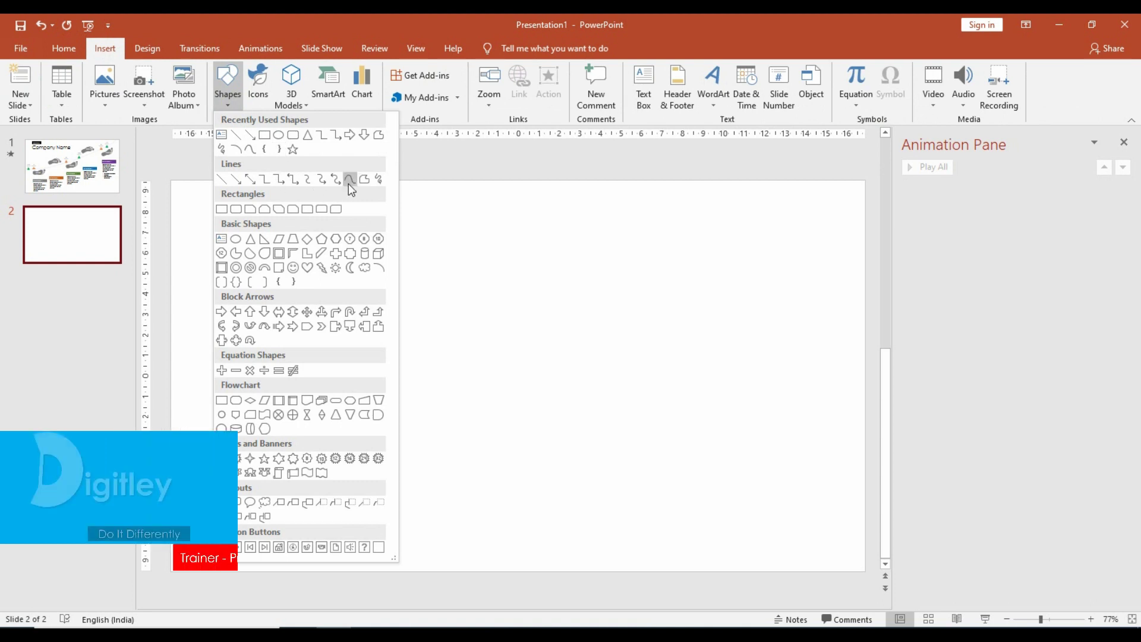
{"action": "left_click", "coordinate": [349, 184]}
{"action": "left_click", "coordinate": [171, 394]}
{"action": "left_click", "coordinate": [280, 394]}
{"action": "left_click", "coordinate": [522, 333]}
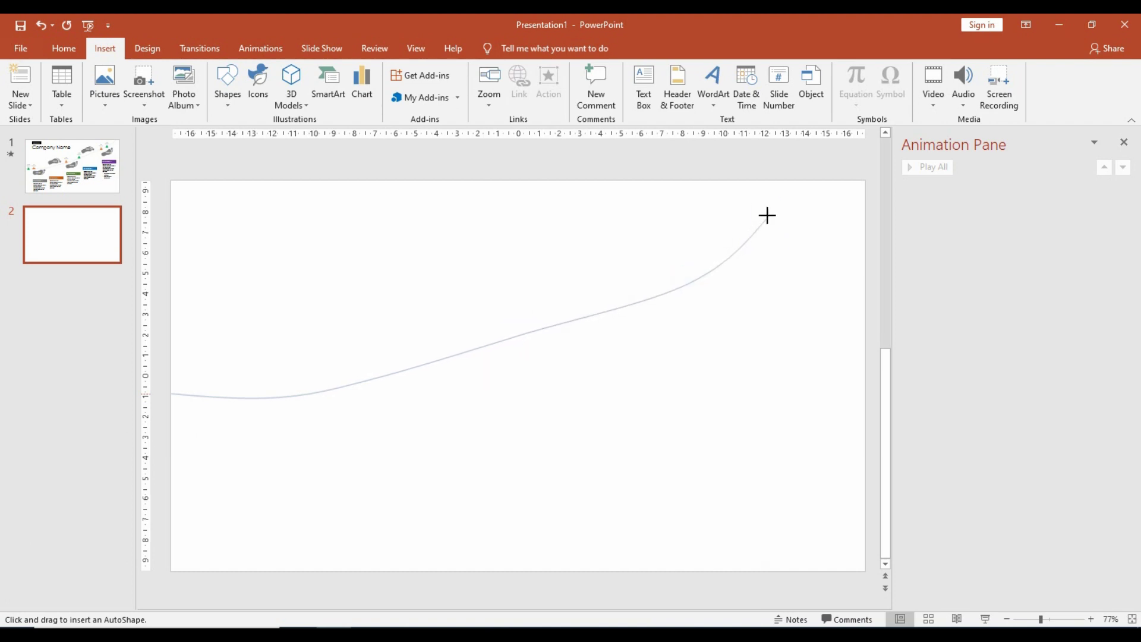
{"action": "double_click", "coordinate": [852, 184]}
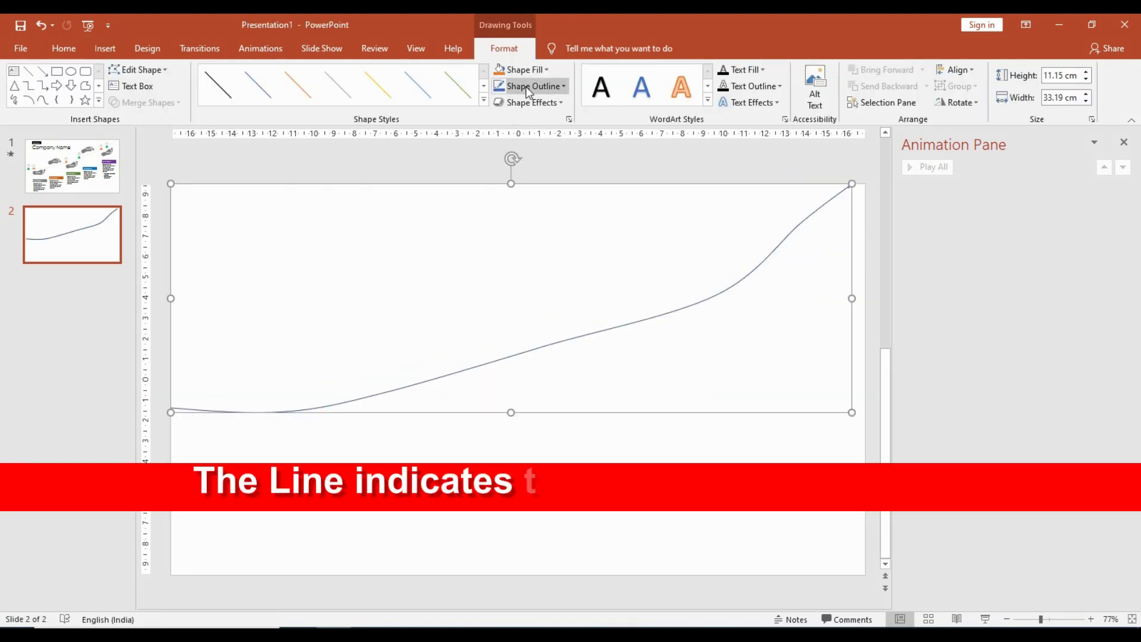
Make the curve's outline thicker and a light grey colour
{"action": "left_click", "coordinate": [527, 90]}
{"action": "left_click", "coordinate": [668, 347]}
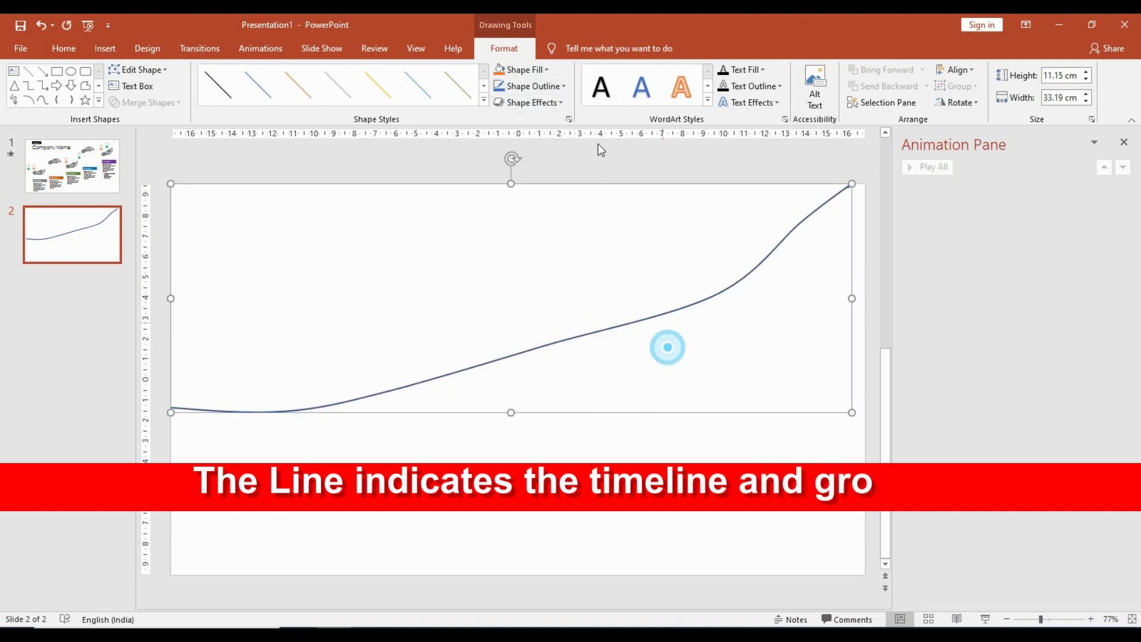
{"action": "left_click", "coordinate": [532, 86]}
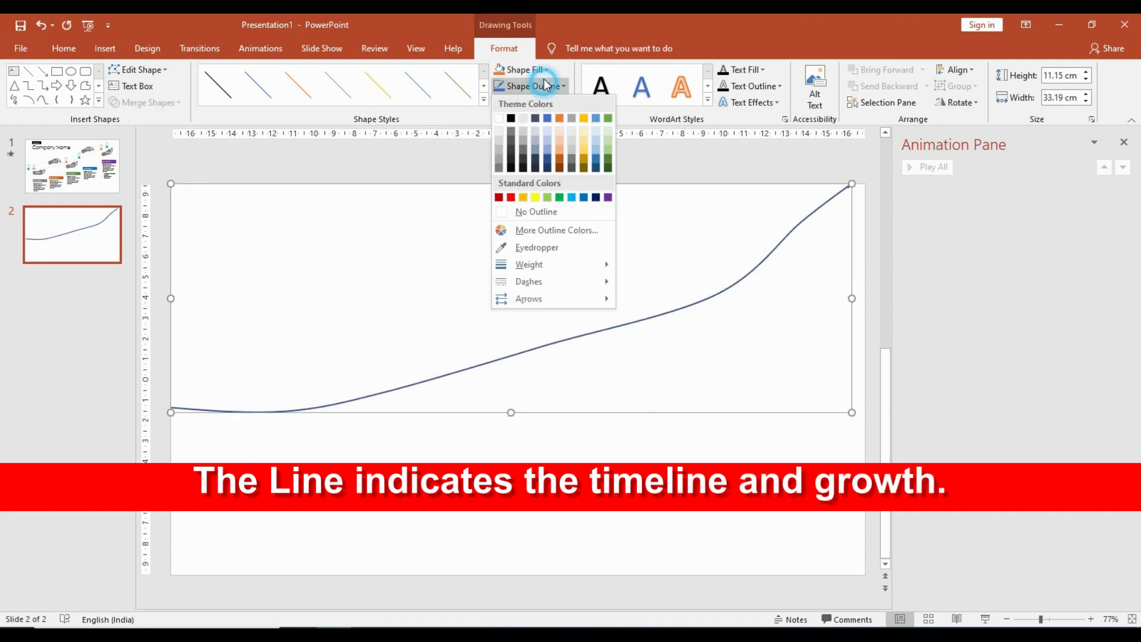
{"action": "left_click", "coordinate": [498, 138]}
{"action": "left_click", "coordinate": [207, 419]}
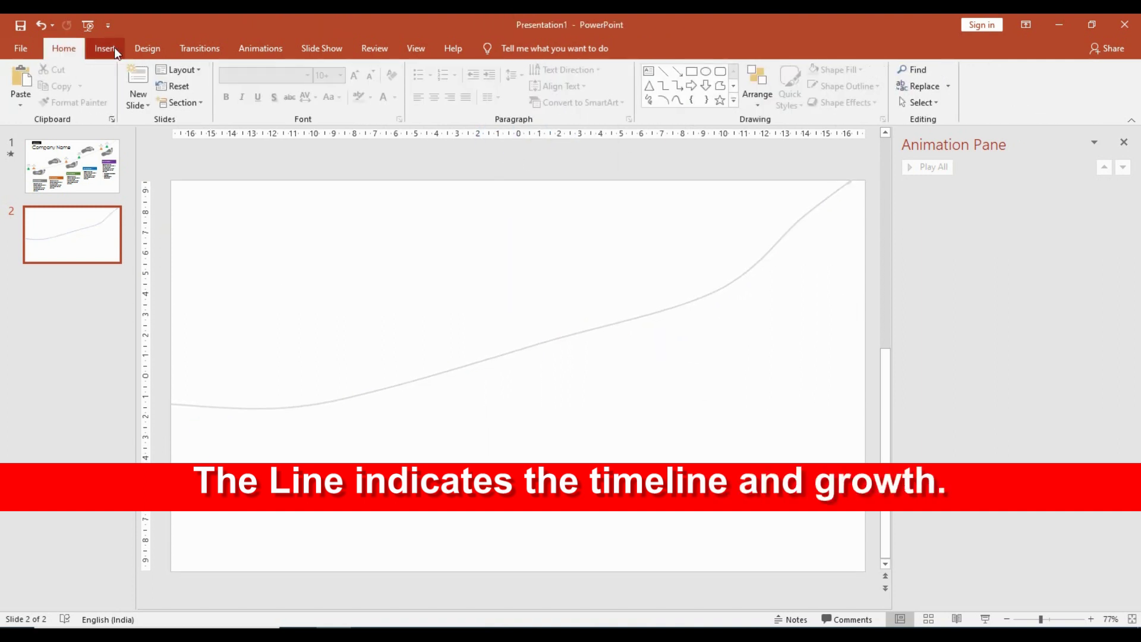
{"action": "left_click", "coordinate": [106, 48]}
Insert the two-footprints icon found by searching 'foot' and rotate it left 90°
{"action": "left_click", "coordinate": [247, 80]}
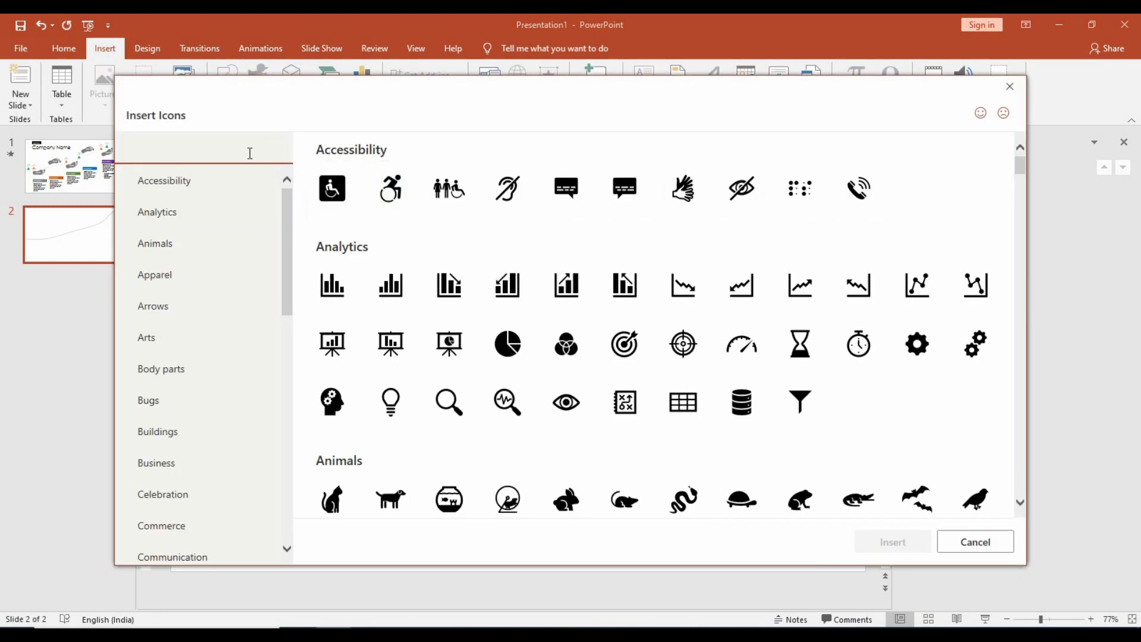
{"action": "left_click", "coordinate": [250, 153]}
{"action": "type", "text": "foot"}
{"action": "left_click", "coordinate": [974, 188]}
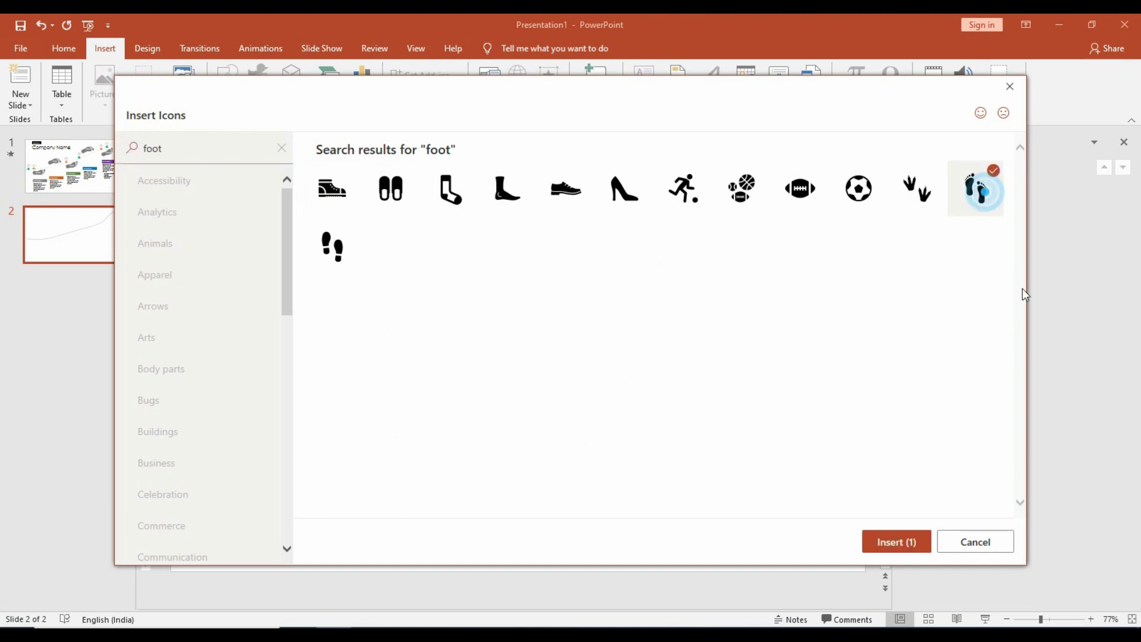
{"action": "left_click", "coordinate": [921, 541]}
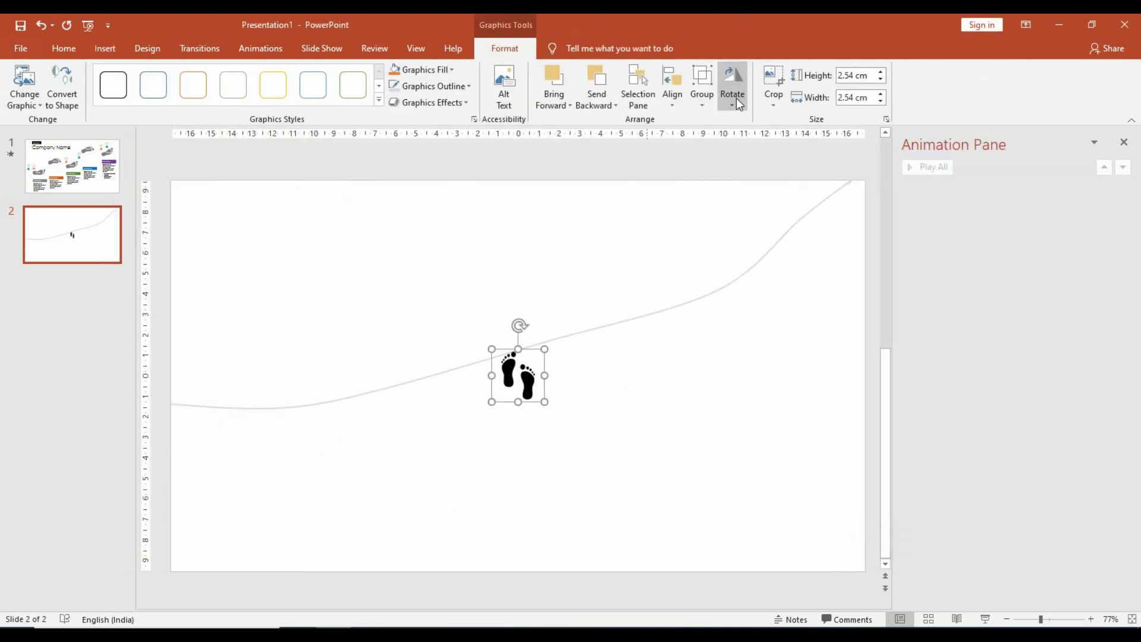
{"action": "left_click", "coordinate": [736, 98]}
{"action": "left_click", "coordinate": [771, 137]}
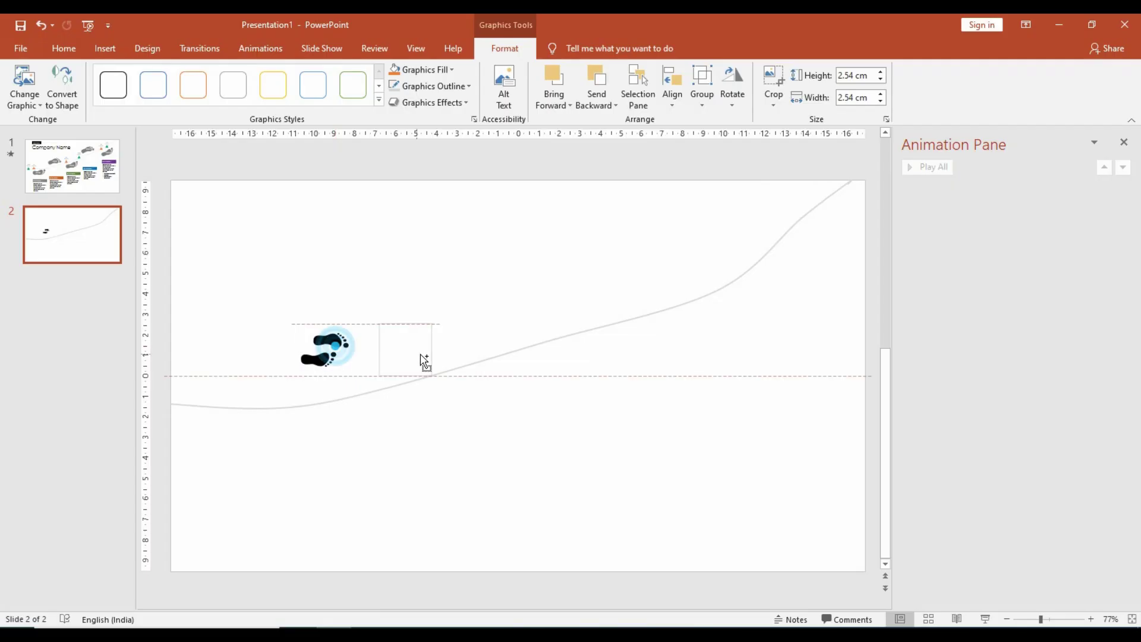
Duplicate the footprints icon and crop the right copy down to its lower footprint
{"action": "left_click_drag", "start_coordinate": [423, 362], "coordinate": [410, 353]}
{"action": "scroll", "coordinate": [586, 369], "scroll_direction": "up", "scroll_amount": 2}
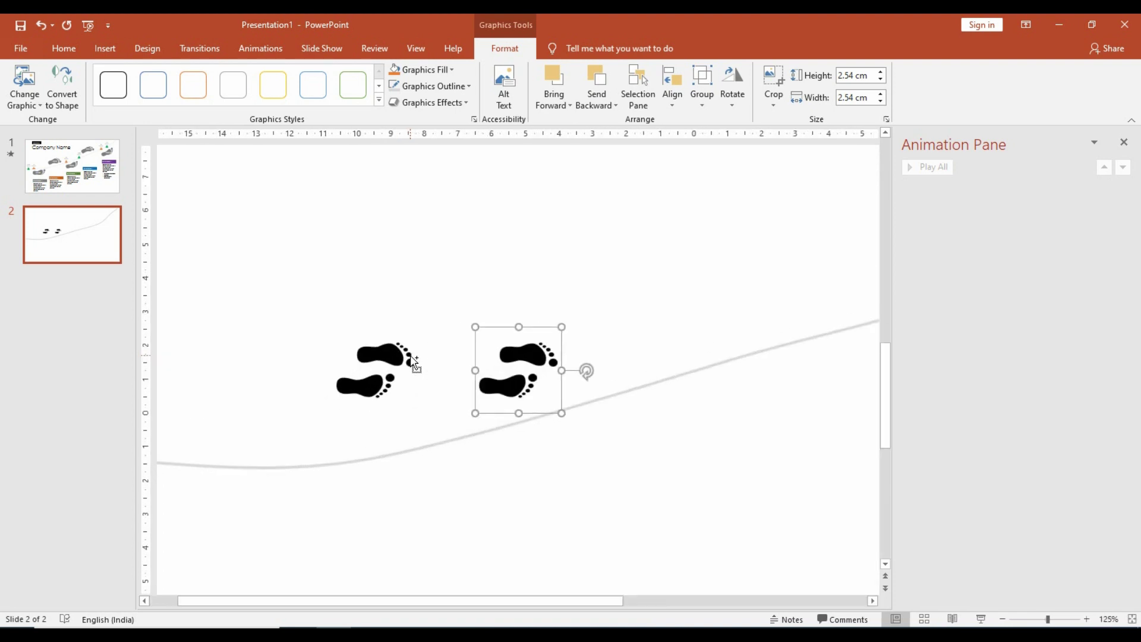
{"action": "left_click", "coordinate": [773, 84]}
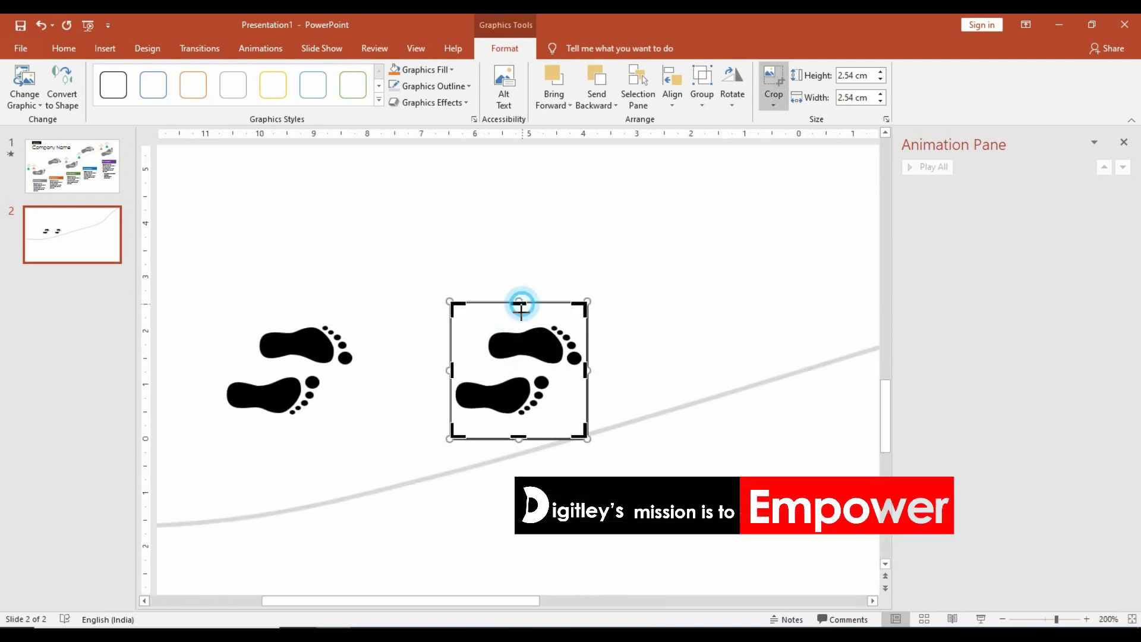
{"action": "left_click_drag", "start_coordinate": [518, 303], "coordinate": [521, 371]}
{"action": "left_click_drag", "start_coordinate": [518, 439], "coordinate": [517, 420]}
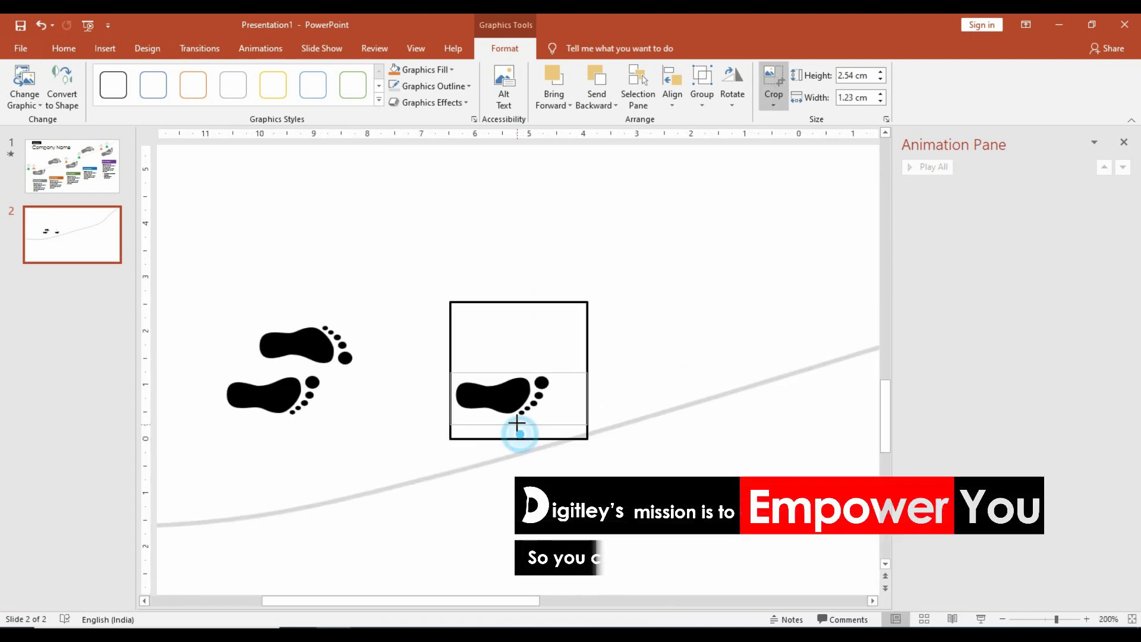
{"action": "left_click_drag", "start_coordinate": [587, 395], "coordinate": [552, 395]}
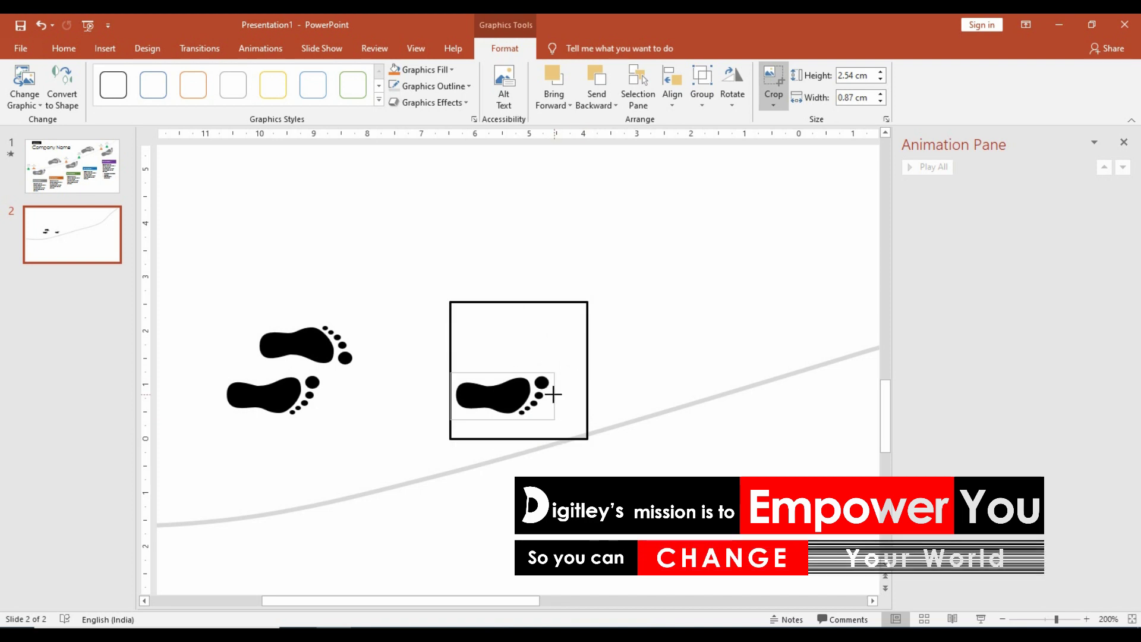
{"action": "left_click", "coordinate": [257, 395]}
Crop the left copy down to its upper footprint, then select both footprints
{"action": "left_click", "coordinate": [773, 83]}
{"action": "left_click_drag", "start_coordinate": [290, 439], "coordinate": [289, 367]}
{"action": "left_click_drag", "start_coordinate": [221, 333], "coordinate": [255, 333]}
{"action": "left_click", "coordinate": [438, 304]}
{"action": "left_click", "coordinate": [305, 344]}
{"action": "left_click", "coordinate": [502, 394], "text": "shift"}
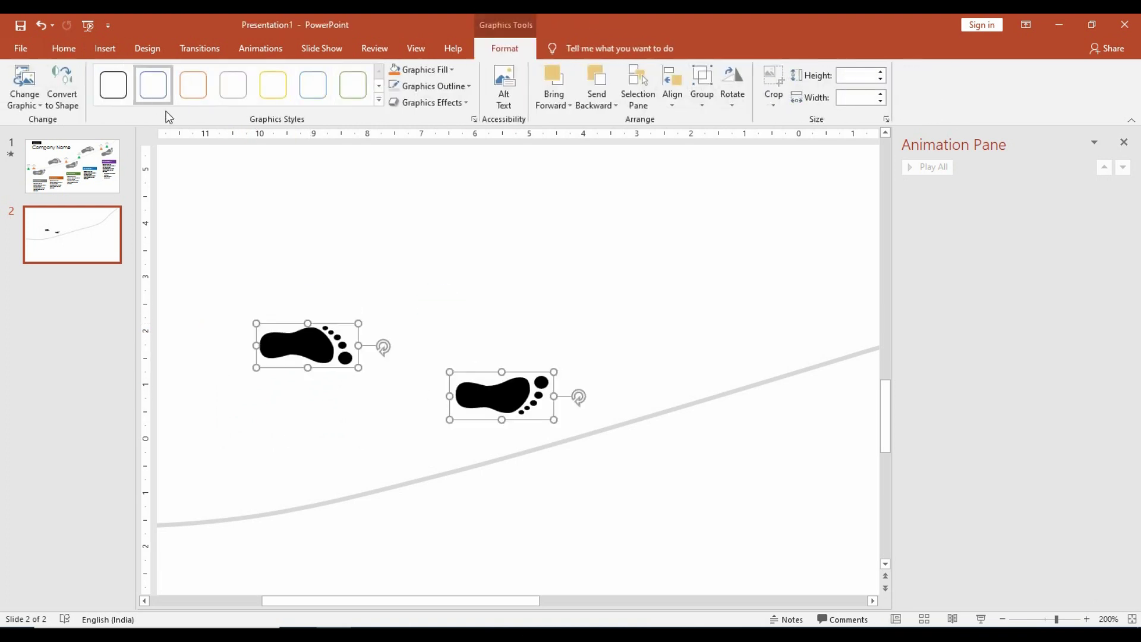
Fill both single footprints grey and give them an Inner Top Left shadow
{"action": "left_click", "coordinate": [418, 285]}
{"action": "left_click", "coordinate": [320, 332]}
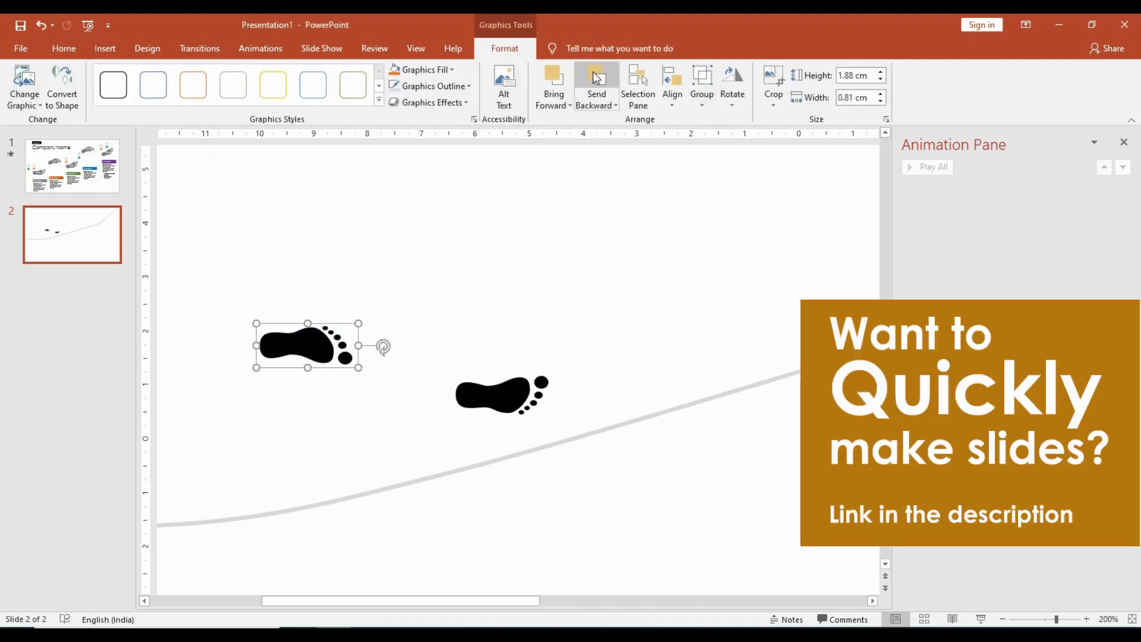
{"action": "left_click", "coordinate": [422, 70]}
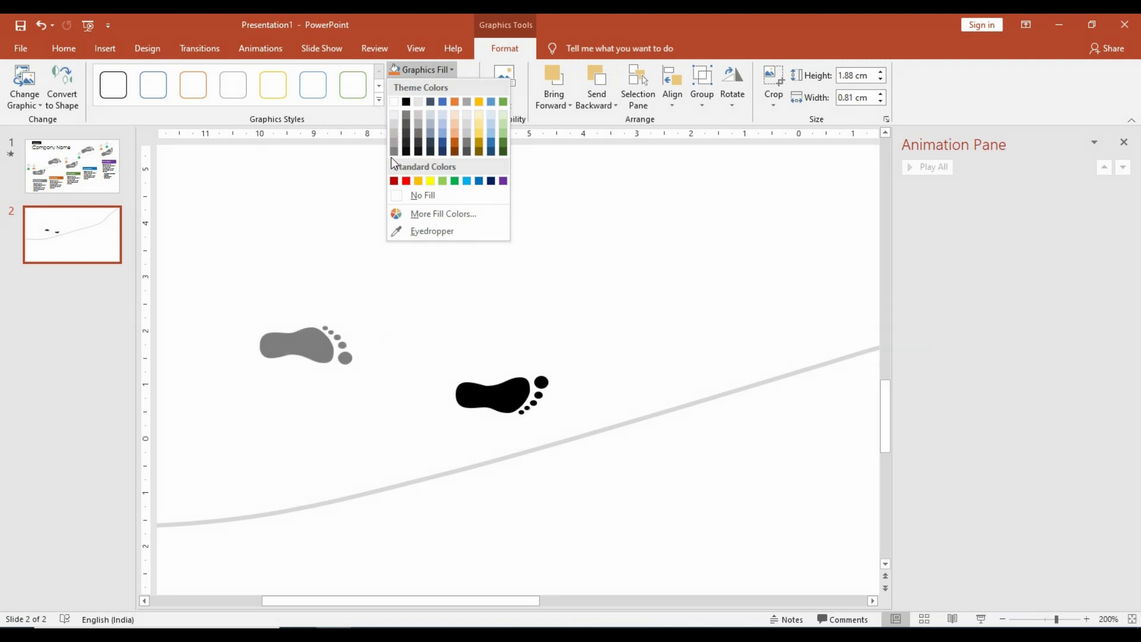
{"action": "left_click", "coordinate": [392, 150]}
{"action": "left_click", "coordinate": [486, 401], "text": "shift"}
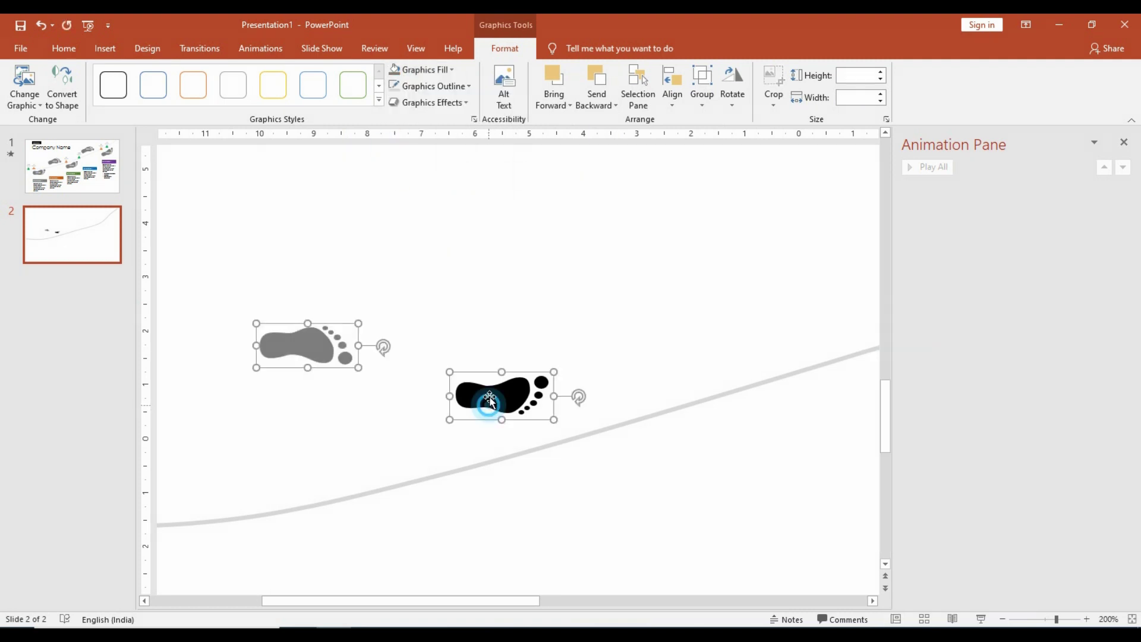
{"action": "left_click", "coordinate": [394, 72]}
{"action": "left_click", "coordinate": [429, 102]}
{"action": "mouse_move", "coordinate": [436, 162]}
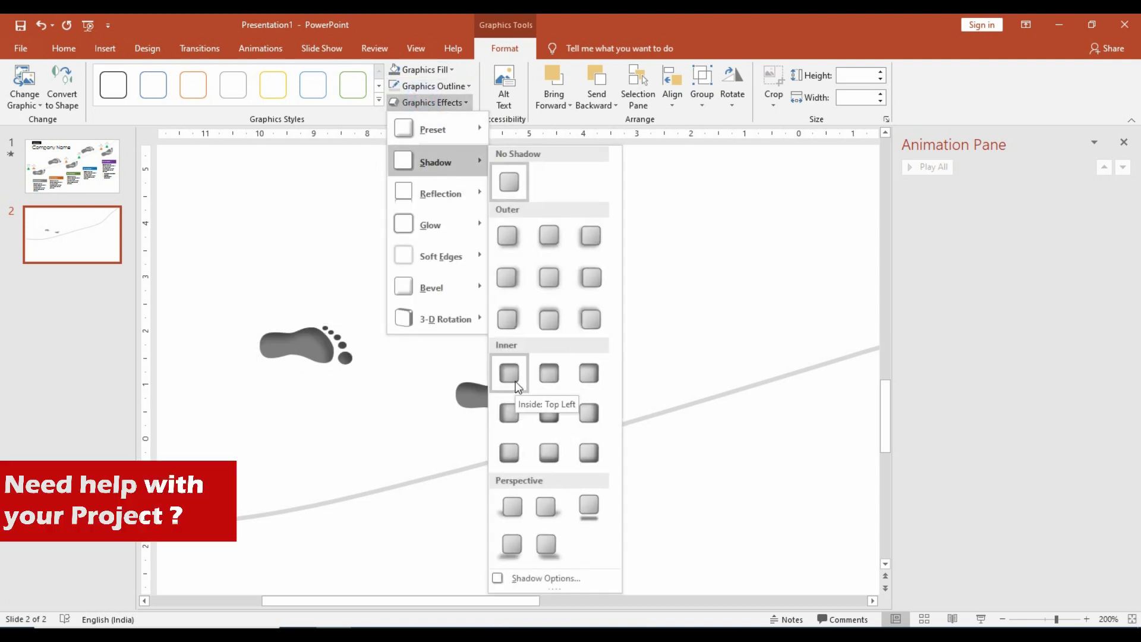
{"action": "left_click", "coordinate": [515, 380]}
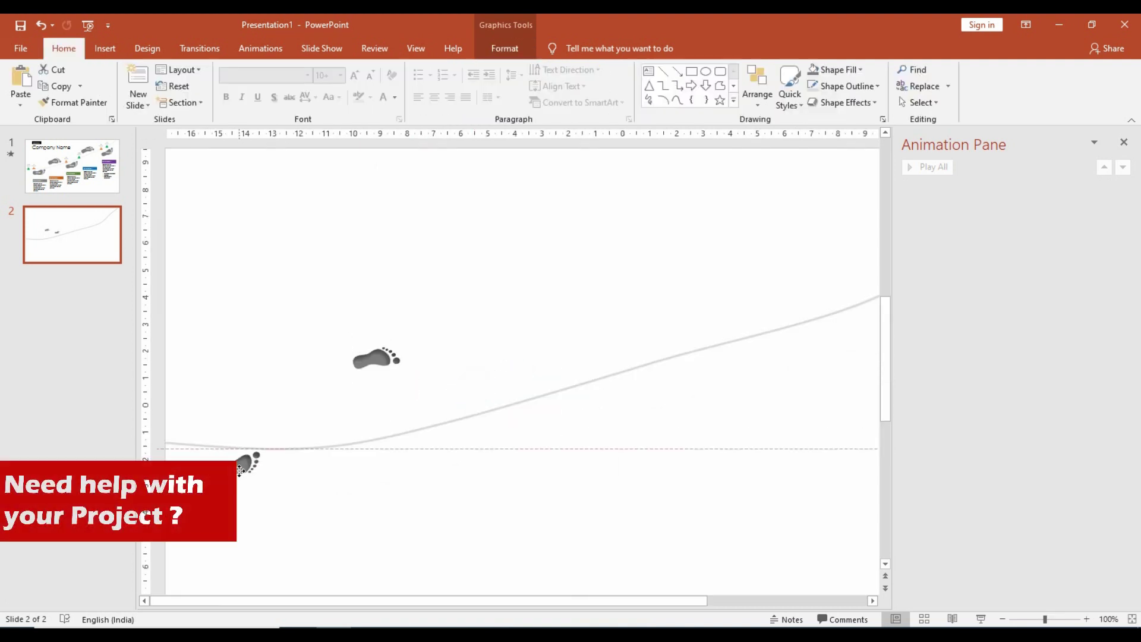
{"action": "left_click", "coordinate": [240, 471]}
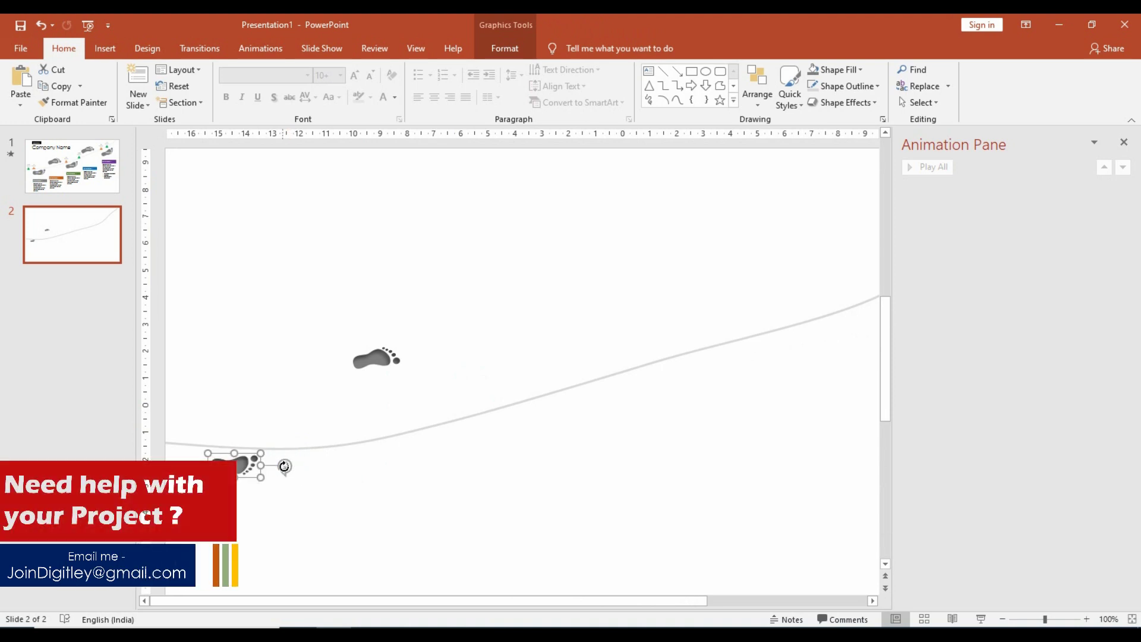
Draw a rectangle label reading 'Milestone 1' below the lower footprint
{"action": "left_click", "coordinate": [365, 360]}
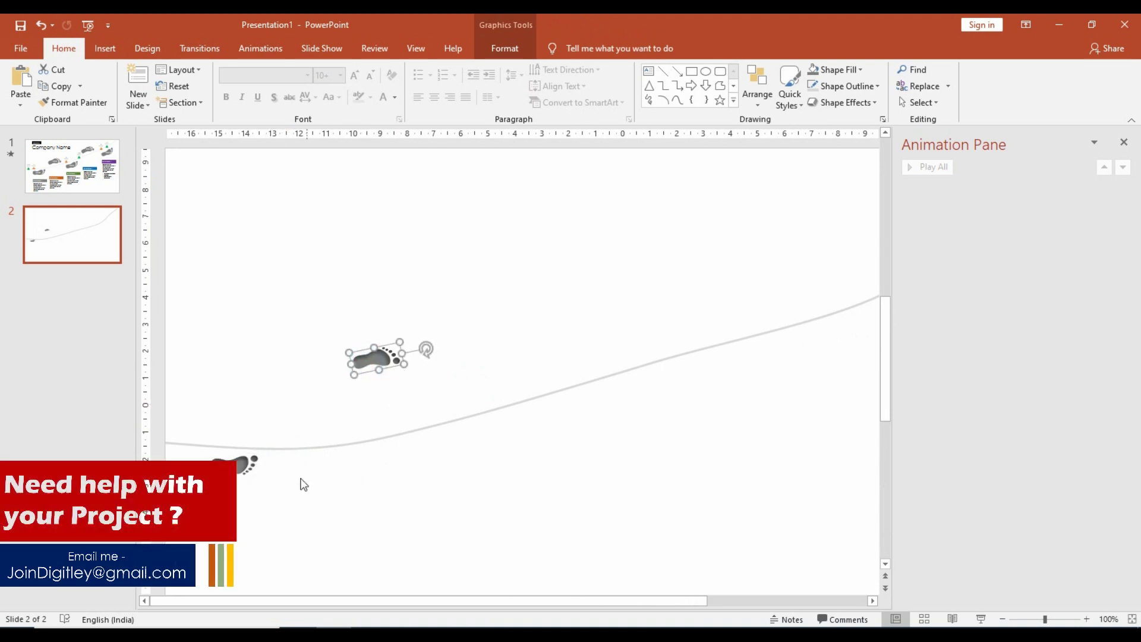
{"action": "left_click", "coordinate": [301, 479]}
{"action": "left_click", "coordinate": [691, 71]}
{"action": "left_click_drag", "start_coordinate": [208, 487], "coordinate": [326, 510]}
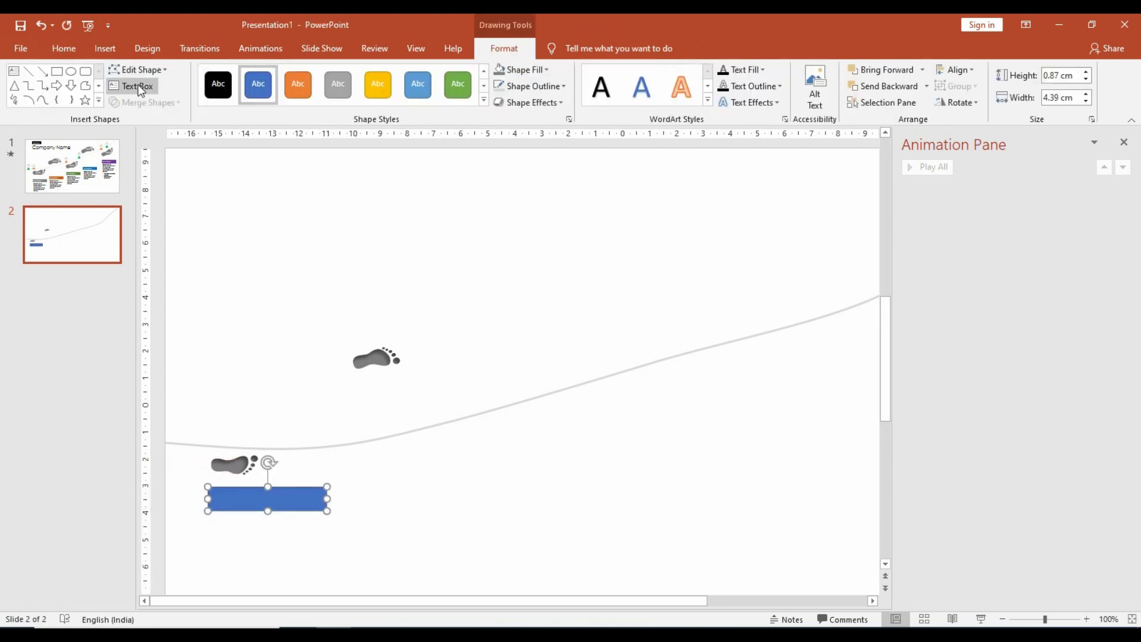
{"action": "type", "text": "Milestone 1"}
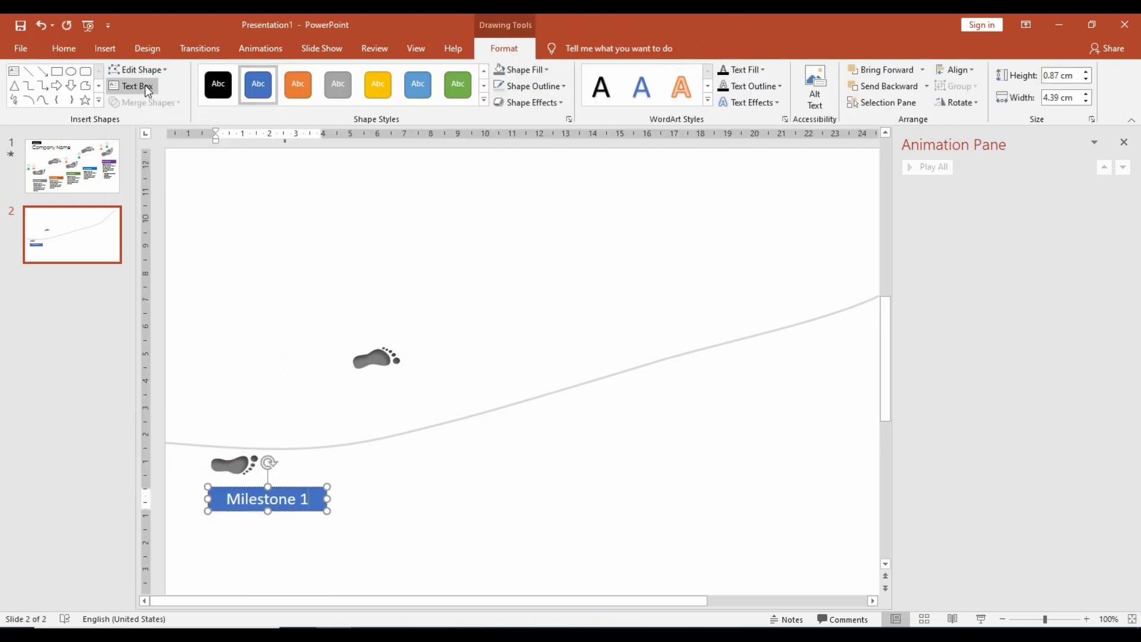
{"action": "left_click", "coordinate": [297, 487]}
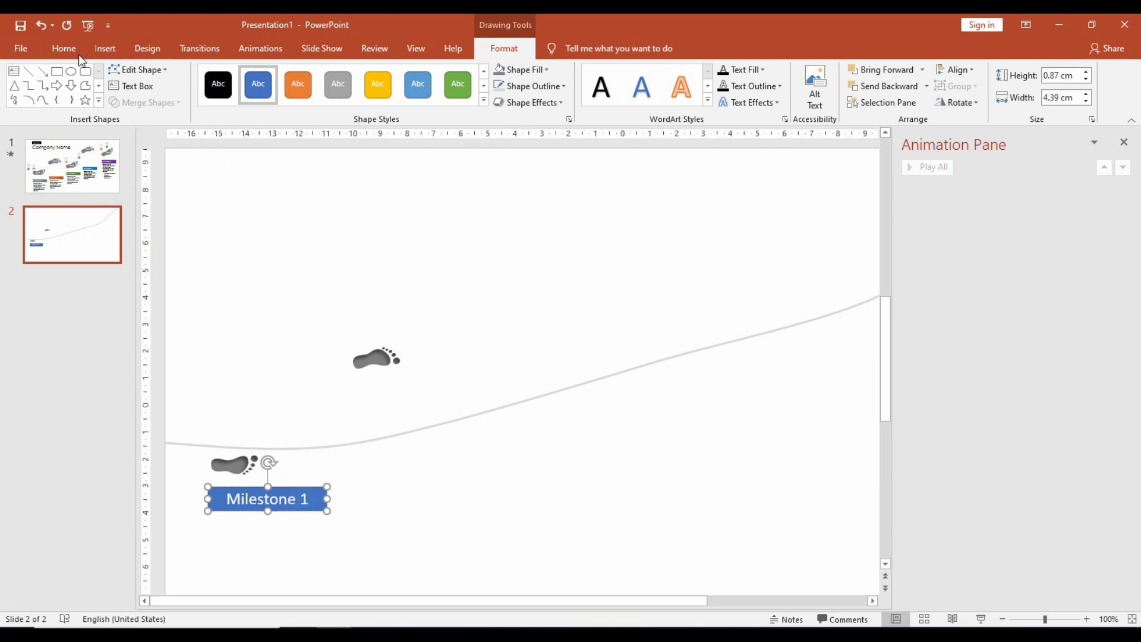
Set the label font to Century Gothic and shift it and its description down
{"action": "left_click", "coordinate": [83, 50]}
{"action": "left_click", "coordinate": [307, 74]}
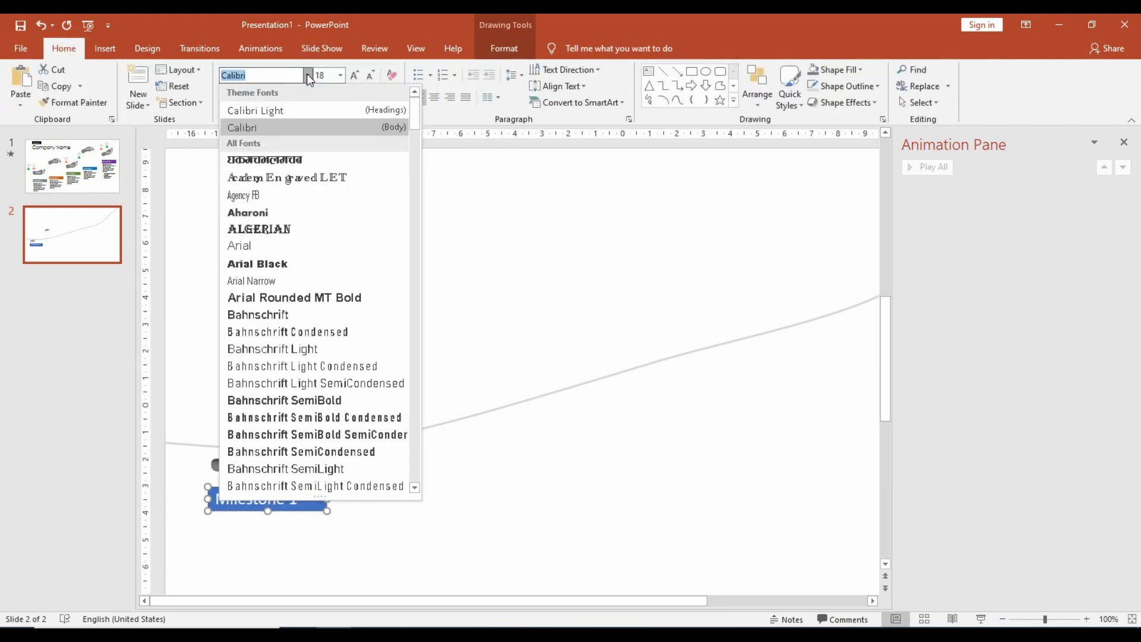
{"action": "type", "text": "Century Gothic"}
{"action": "key", "text": "Return"}
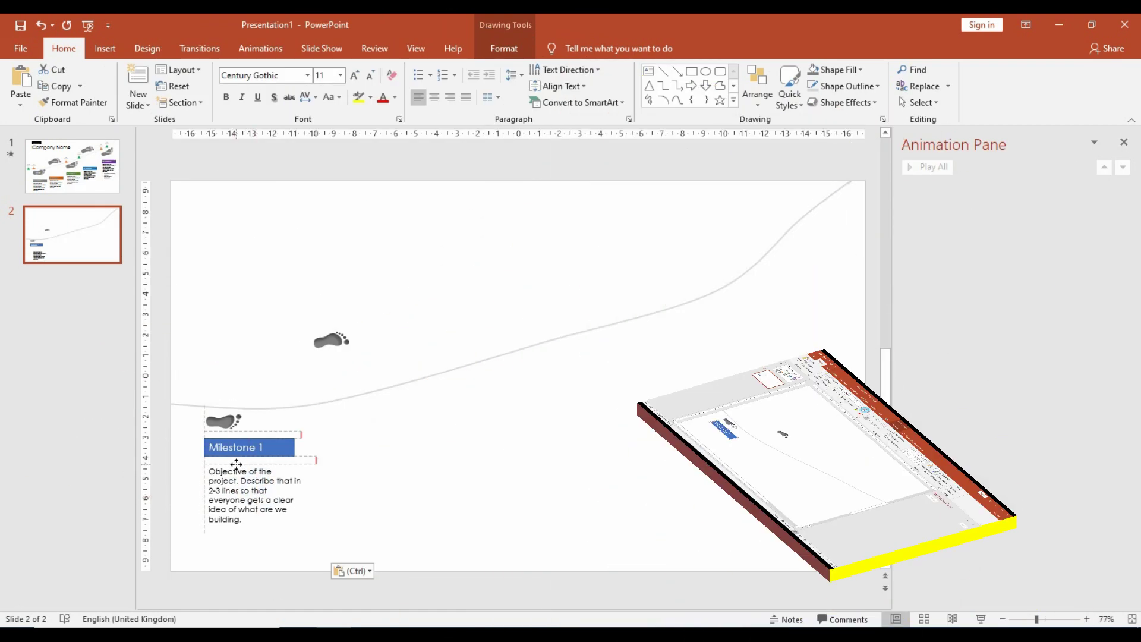
{"action": "left_click", "coordinate": [248, 447], "text": "shift"}
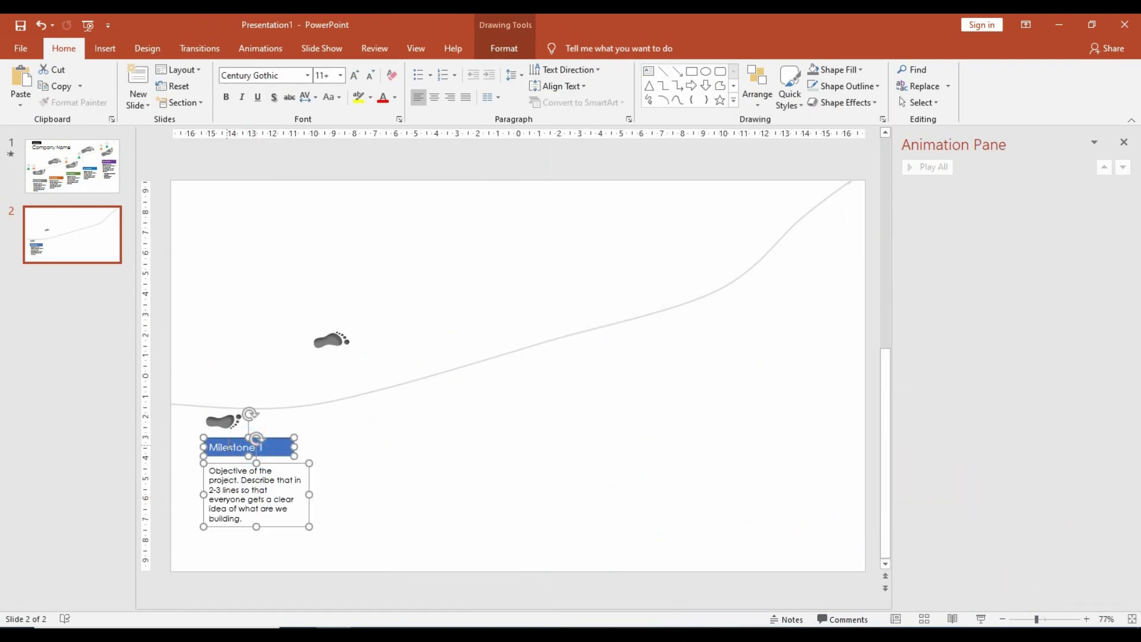
{"action": "left_click_drag", "start_coordinate": [229, 444], "coordinate": [229, 468]}
{"action": "left_click", "coordinate": [235, 423]}
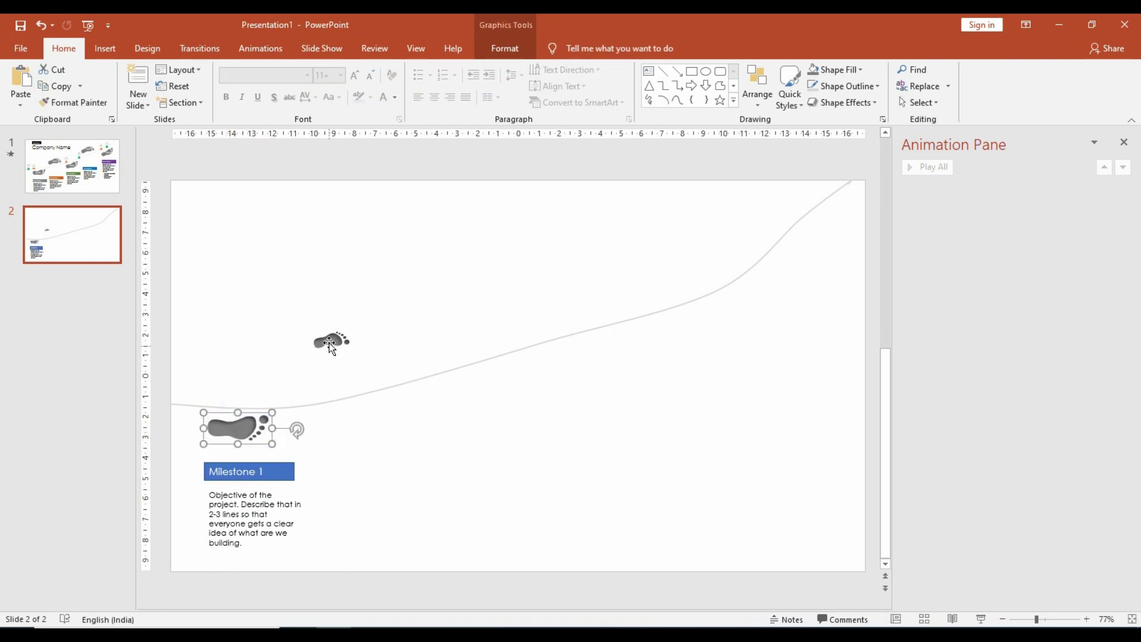
Resize the upper footprint to 3.32 cm tall and move it onto the curve
{"action": "left_click", "coordinate": [333, 341]}
{"action": "left_click", "coordinate": [264, 423]}
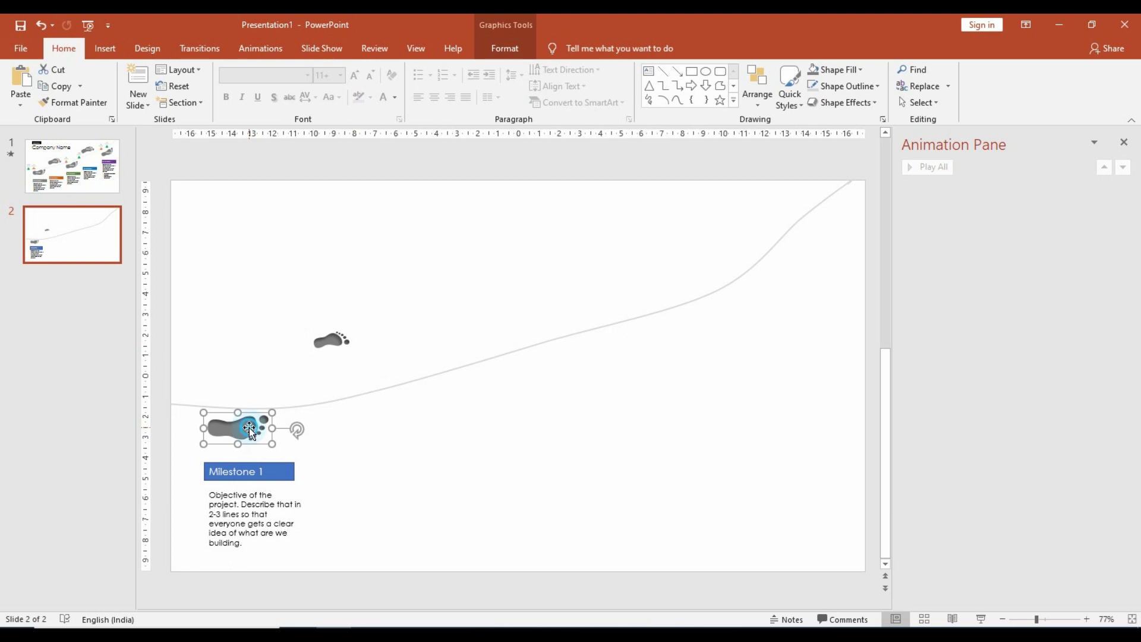
{"action": "double_click", "coordinate": [249, 428]}
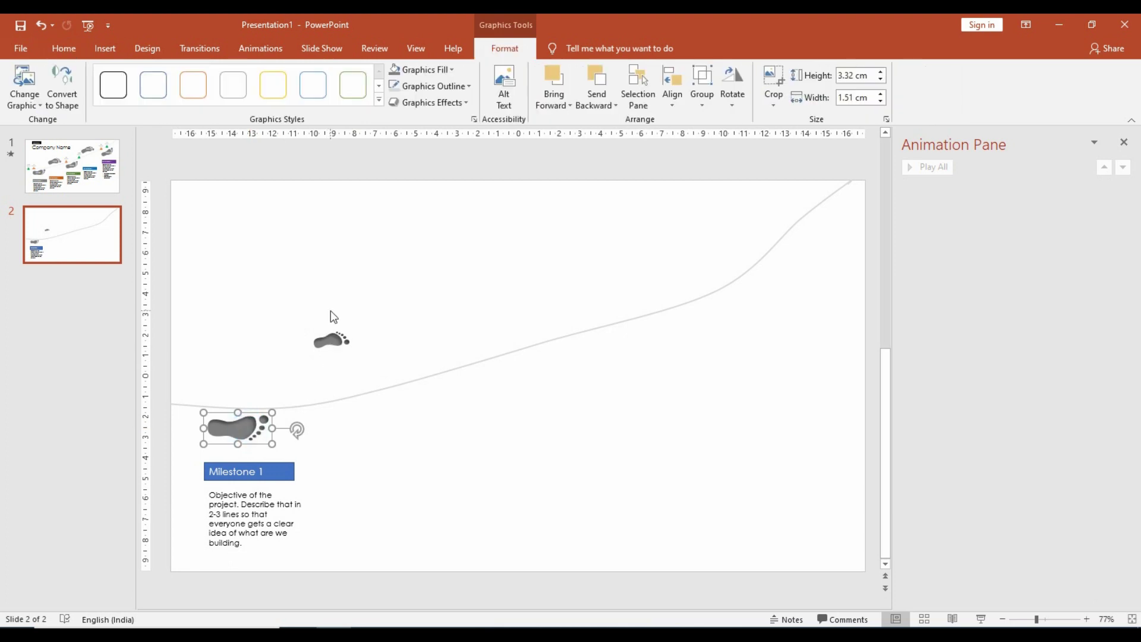
{"action": "left_click", "coordinate": [330, 340]}
{"action": "left_click", "coordinate": [843, 79]}
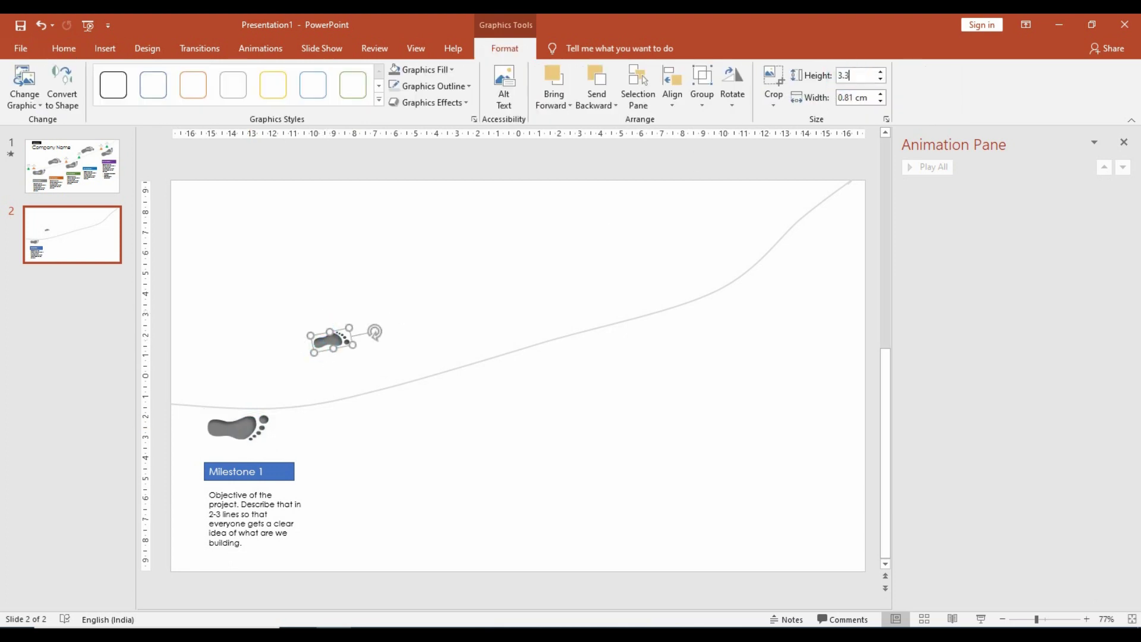
{"action": "type", "text": "2"}
{"action": "key", "text": "Return"}
{"action": "mouse_move", "coordinate": [318, 361]}
{"action": "left_mouse_down"}
{"action": "mouse_move", "coordinate": [351, 364]}
{"action": "mouse_move", "coordinate": [333, 364]}
{"action": "left_mouse_up"}
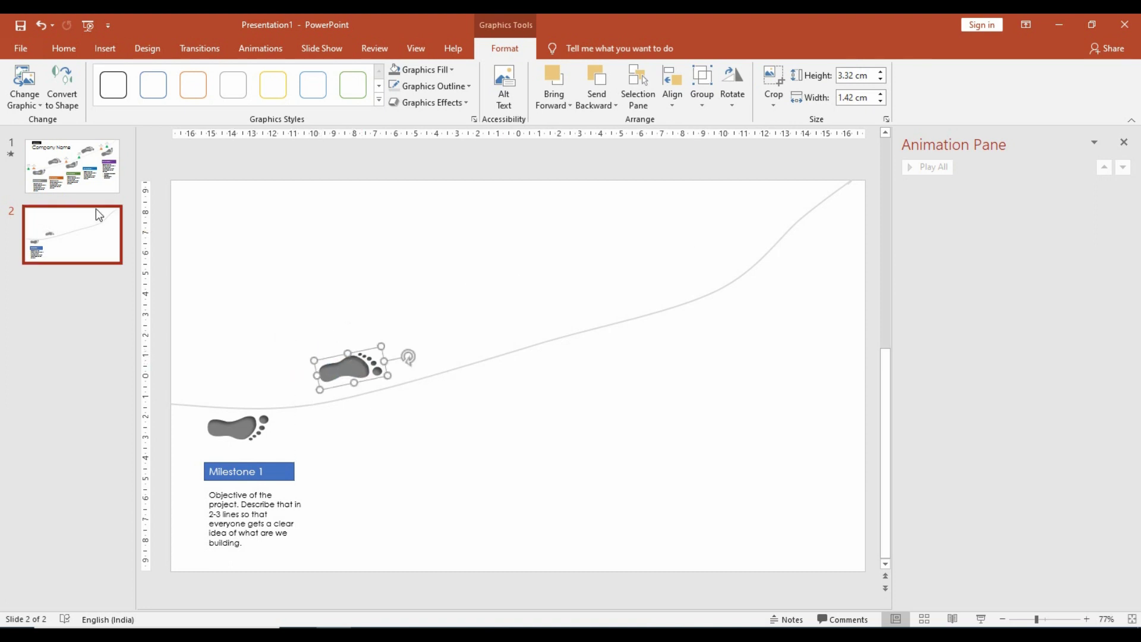
{"action": "left_click", "coordinate": [105, 48]}
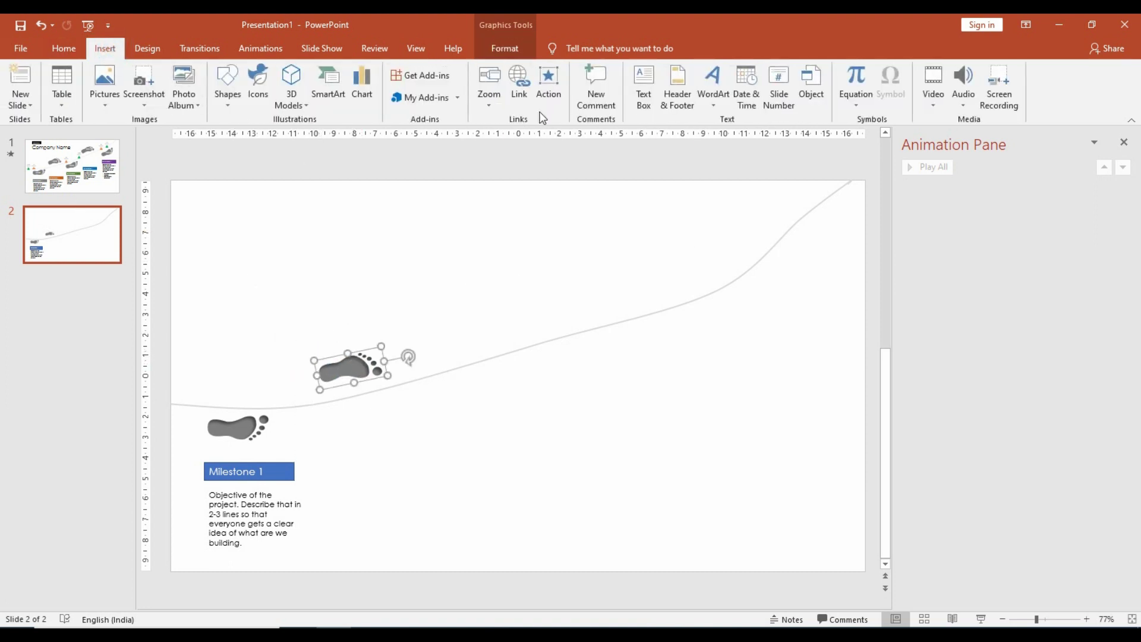
Draw two small triangles on the curve, the right one orange and the left one green
{"action": "left_click", "coordinate": [226, 87]}
{"action": "left_click", "coordinate": [307, 136]}
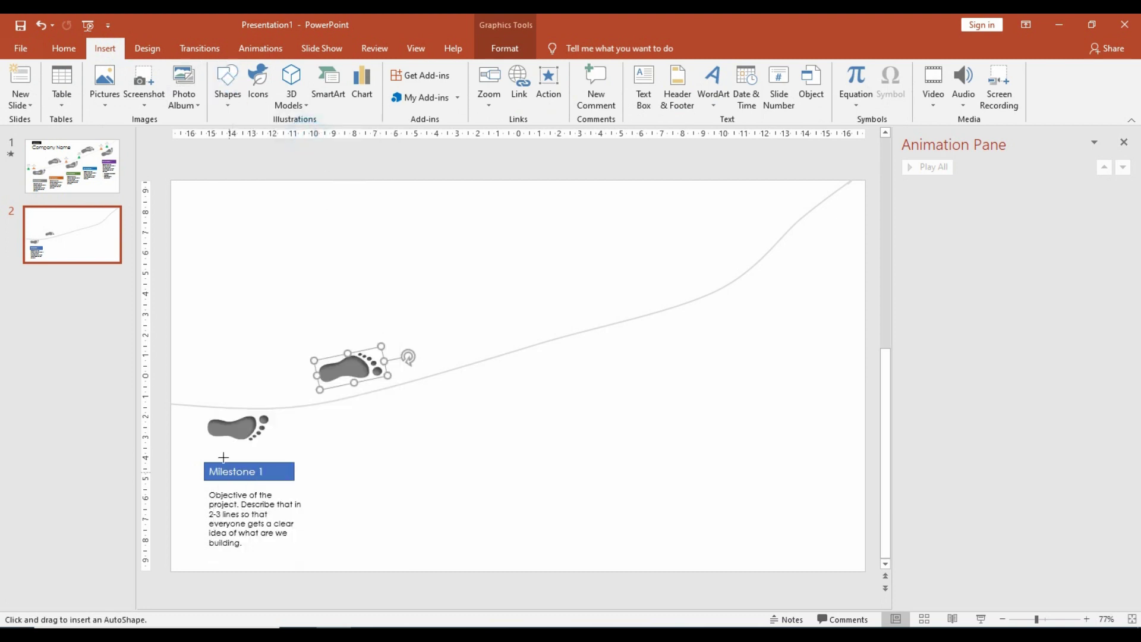
{"action": "mouse_move", "coordinate": [186, 393]}
{"action": "left_mouse_down"}
{"action": "mouse_move", "coordinate": [205, 409]}
{"action": "mouse_move", "coordinate": [229, 402]}
{"action": "left_mouse_up"}
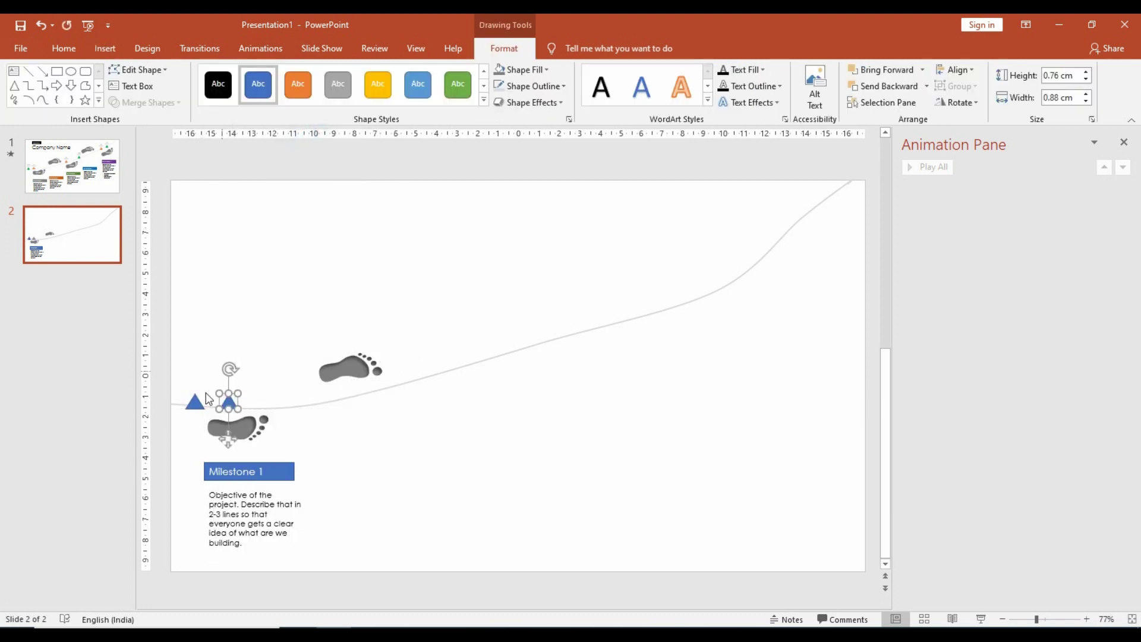
{"action": "left_click", "coordinate": [298, 84]}
{"action": "left_click", "coordinate": [195, 402]}
{"action": "left_click", "coordinate": [458, 84]}
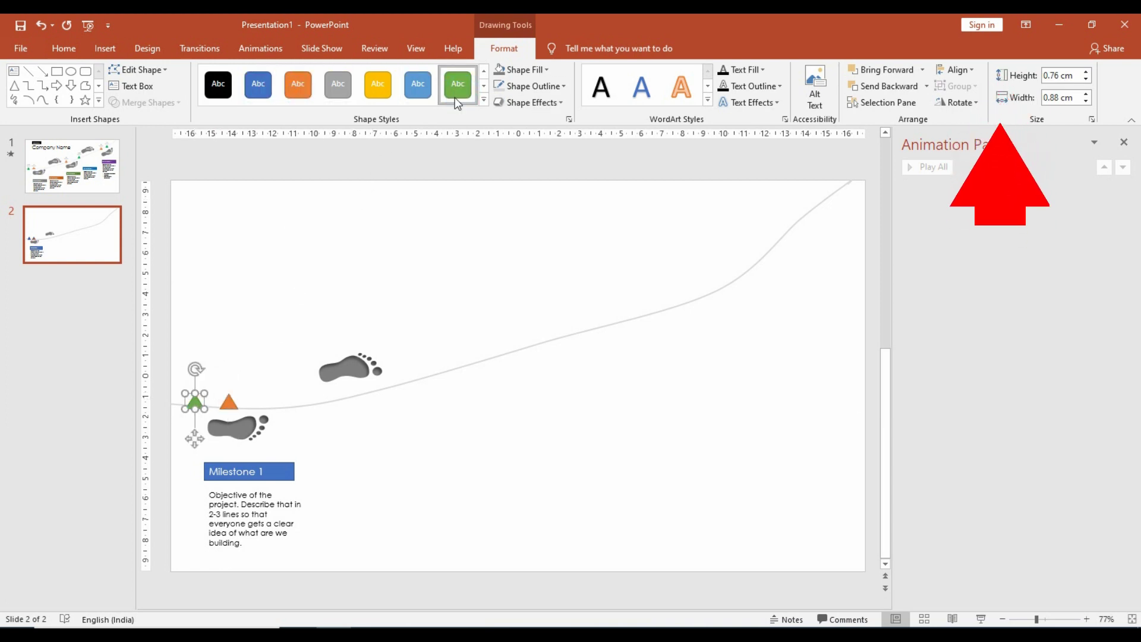
{"action": "left_click", "coordinate": [241, 263]}
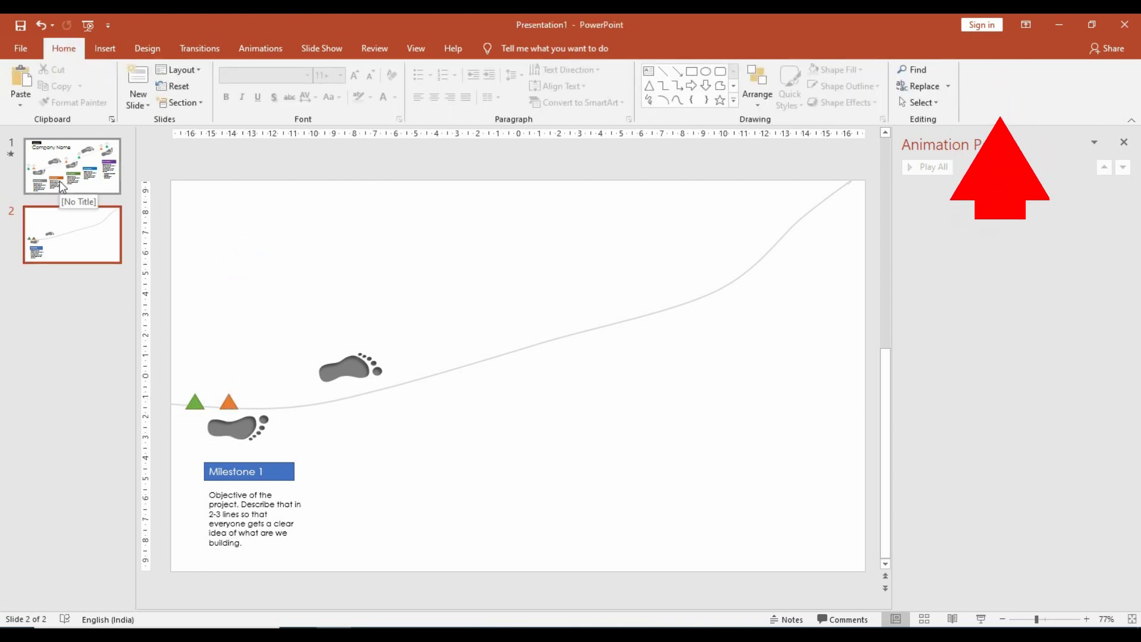
{"action": "left_click", "coordinate": [651, 72]}
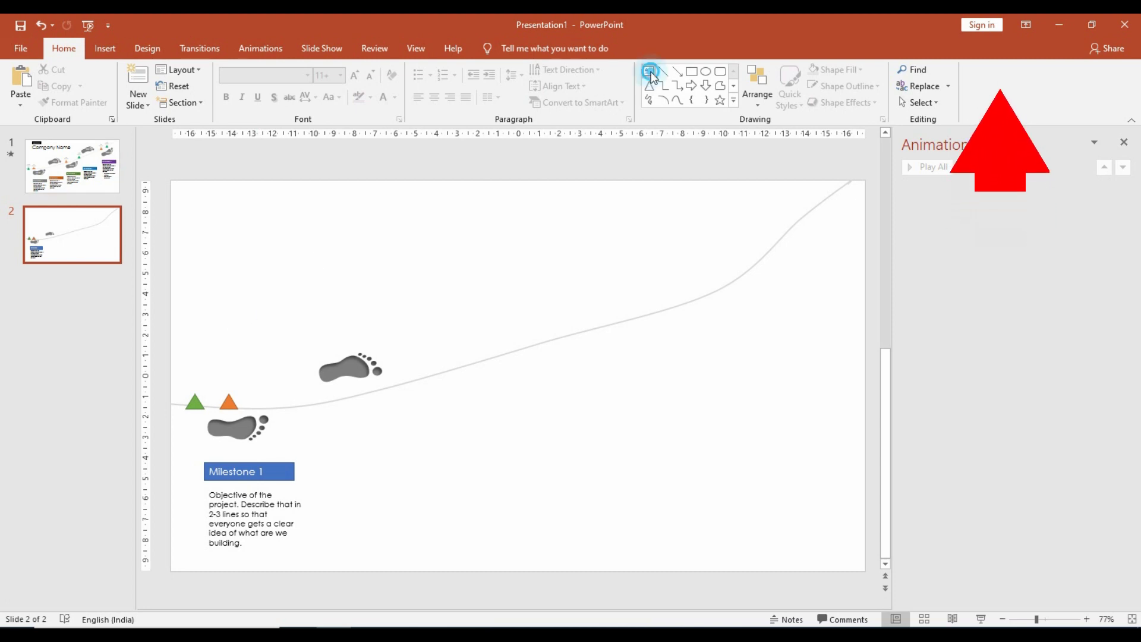
Label the green triangle '20 Employees' and place a copy above the orange triangle
{"action": "left_click", "coordinate": [184, 374]}
{"action": "type", "text": "20 Employees"}
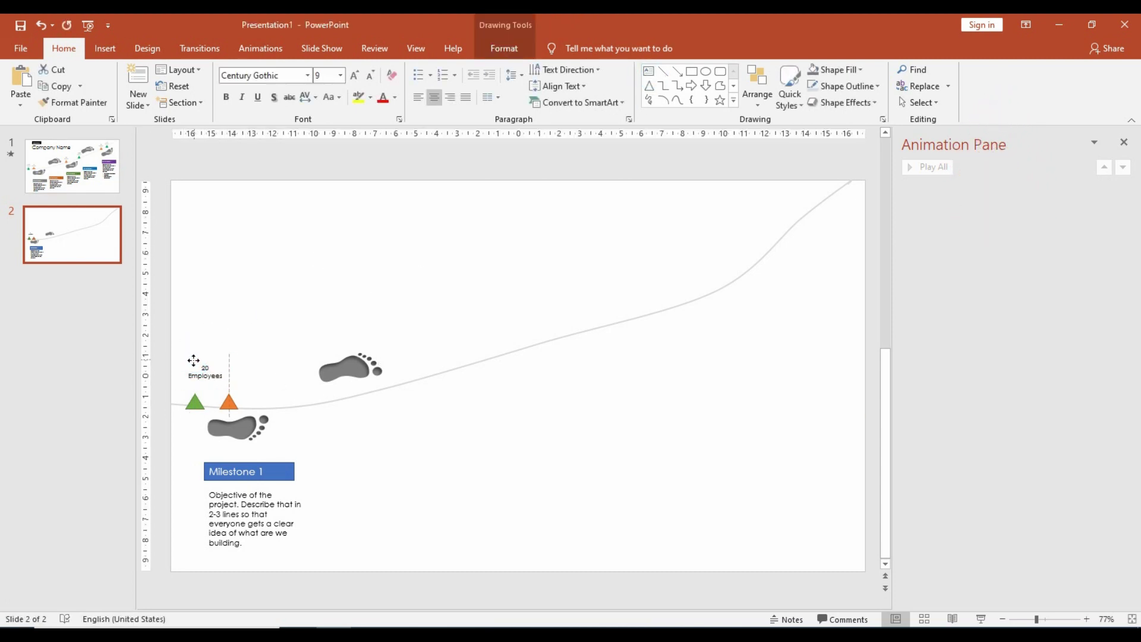
{"action": "mouse_move", "coordinate": [186, 365]}
{"action": "left_mouse_down"}
{"action": "mouse_move", "coordinate": [249, 374]}
{"action": "mouse_move", "coordinate": [237, 375]}
{"action": "left_mouse_up"}
{"action": "left_click", "coordinate": [229, 402], "text": "shift"}
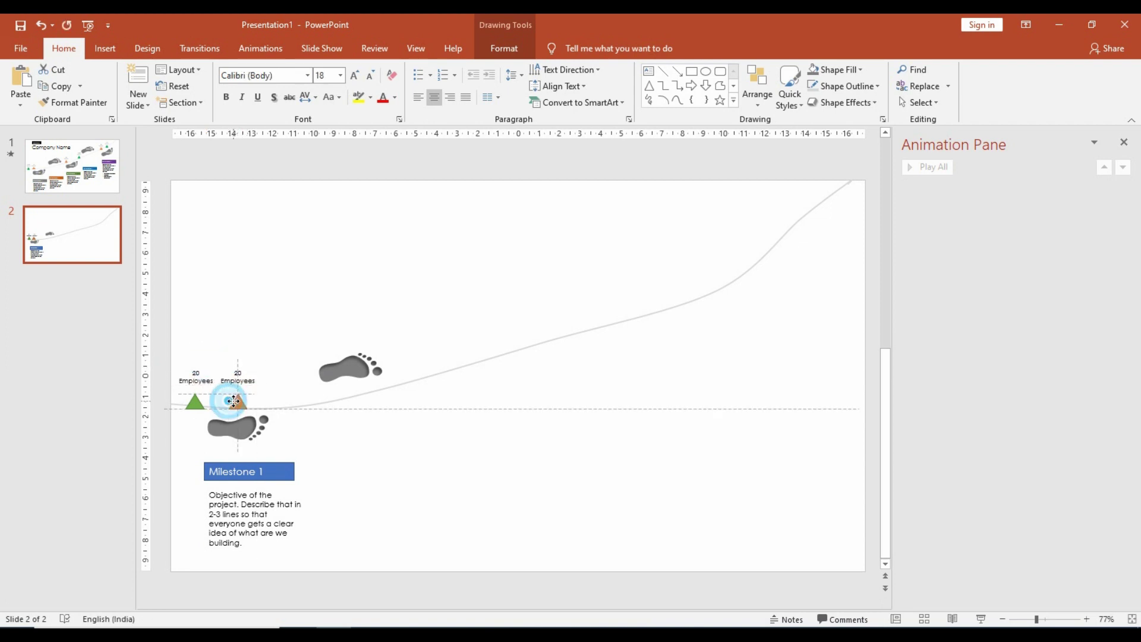
{"action": "left_click", "coordinate": [195, 402], "text": "shift"}
Change the outline setting of the selected labels and triangles
{"action": "left_click", "coordinate": [506, 48]}
{"action": "left_click", "coordinate": [515, 90]}
{"action": "left_click", "coordinate": [516, 216]}
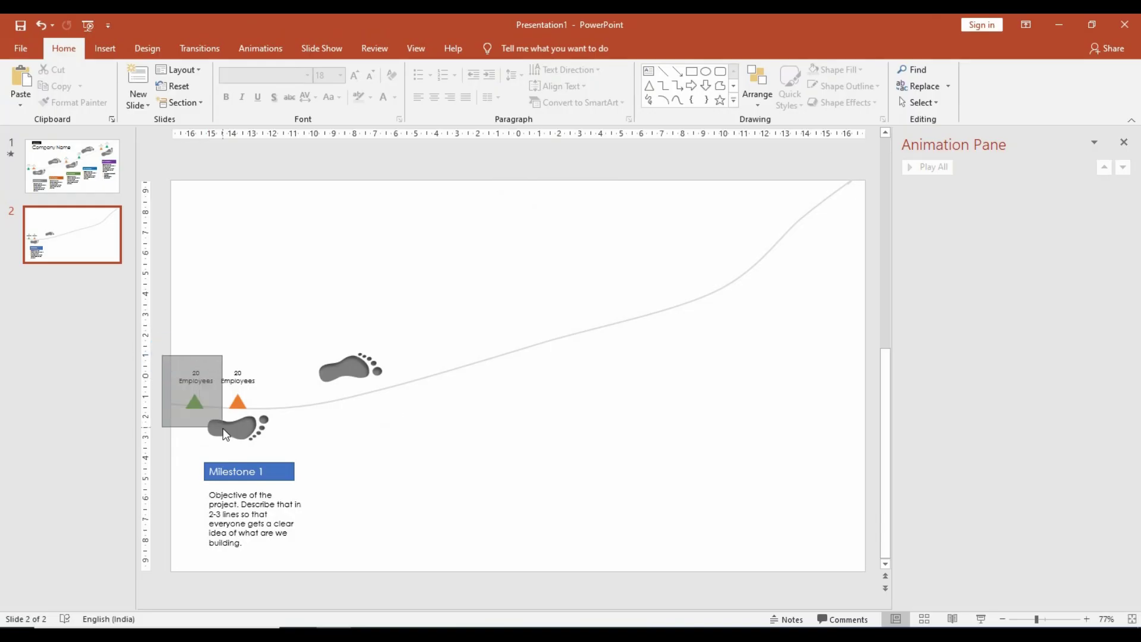
Group each label with its triangle and change the orange triangle's label to '$ 20 M'
{"action": "left_click_drag", "start_coordinate": [163, 355], "coordinate": [221, 423]}
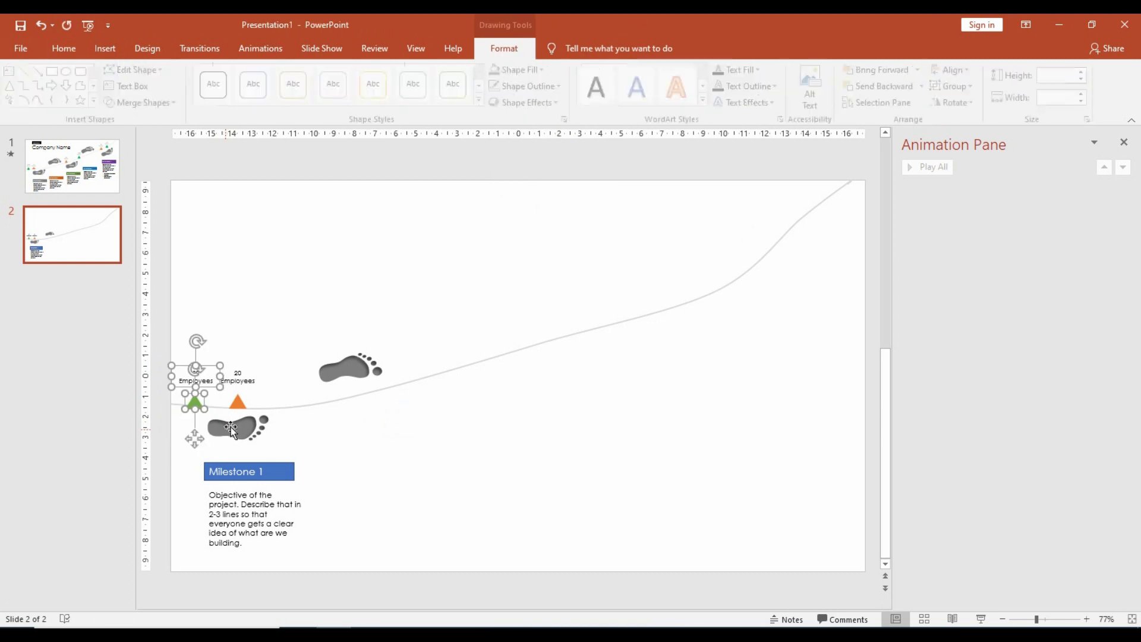
{"action": "left_click_drag", "start_coordinate": [212, 327], "coordinate": [286, 423]}
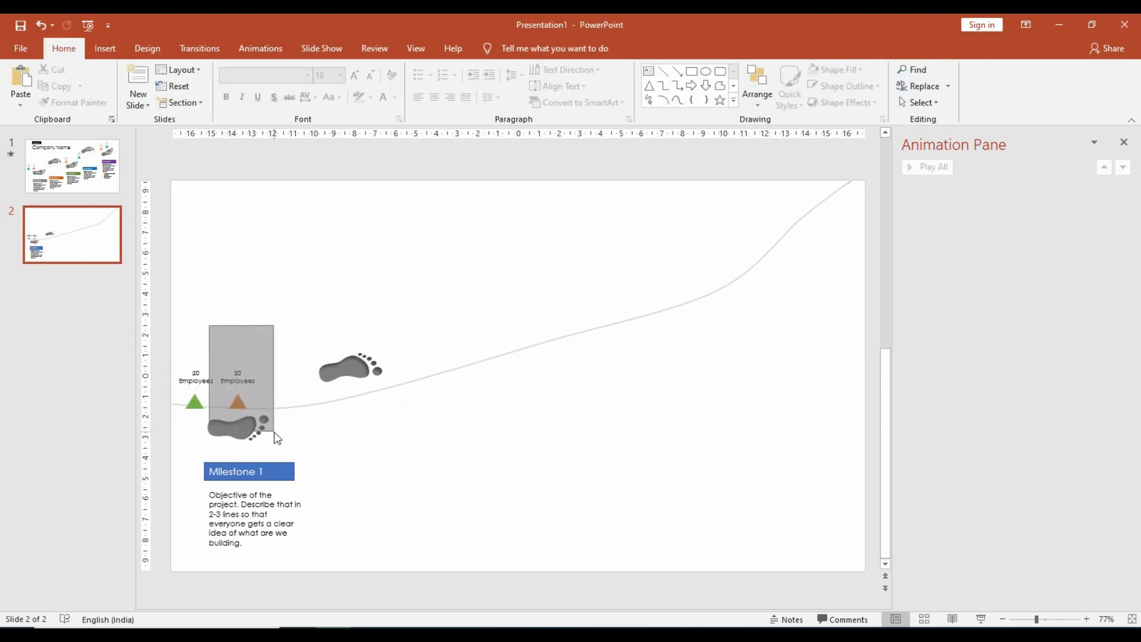
{"action": "key", "text": "ctrl+g"}
{"action": "left_click", "coordinate": [245, 376]}
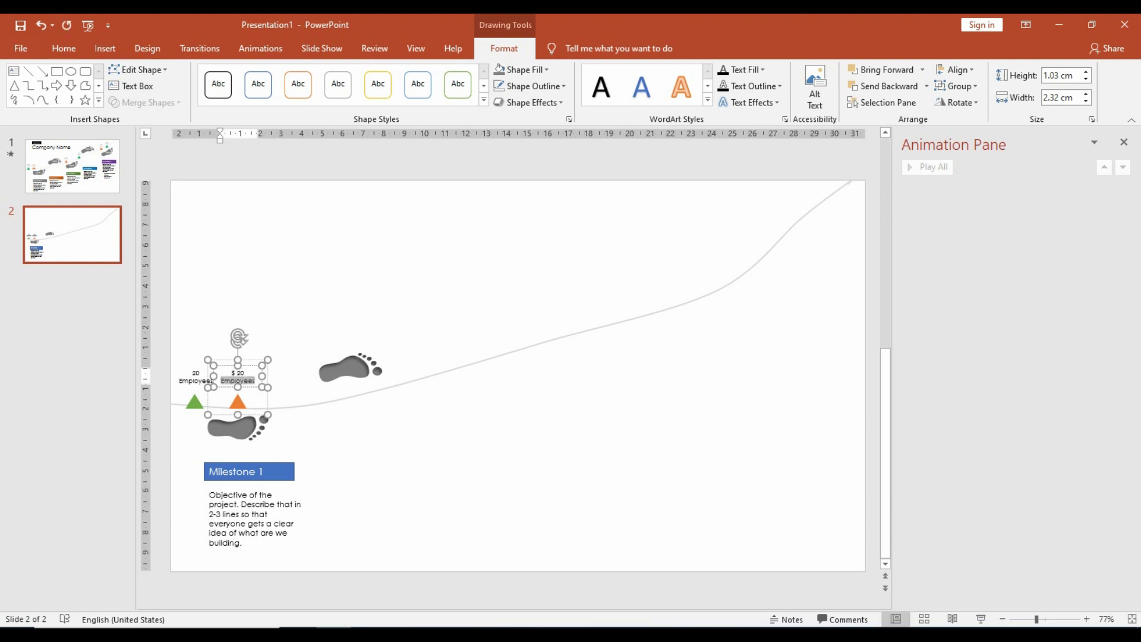
{"action": "type", "text": "M"}
{"action": "left_click_drag", "start_coordinate": [227, 376], "coordinate": [227, 392]}
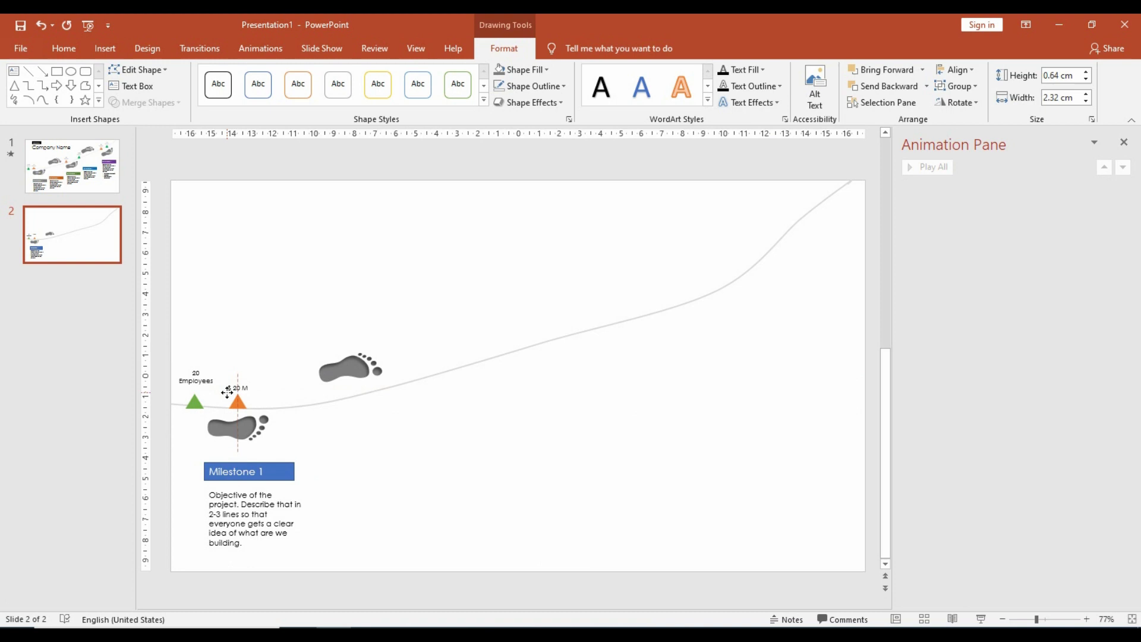
{"action": "left_click", "coordinate": [160, 385]}
Make Milestone 1 grey, group it with its description, and copy the group right
{"action": "left_click", "coordinate": [276, 475]}
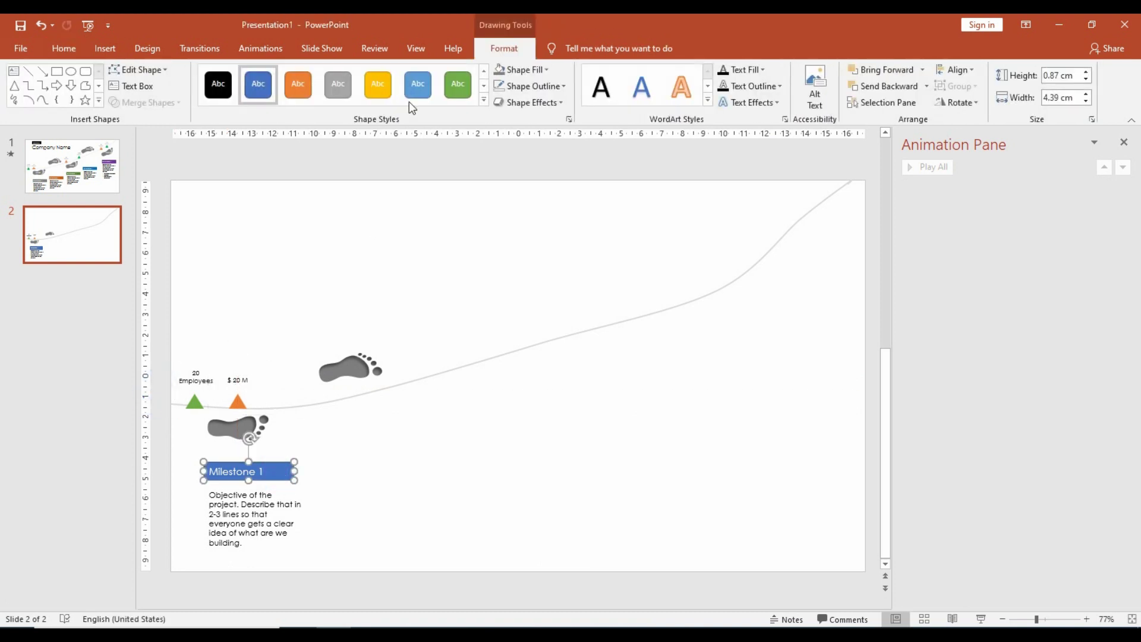
{"action": "left_click", "coordinate": [349, 95]}
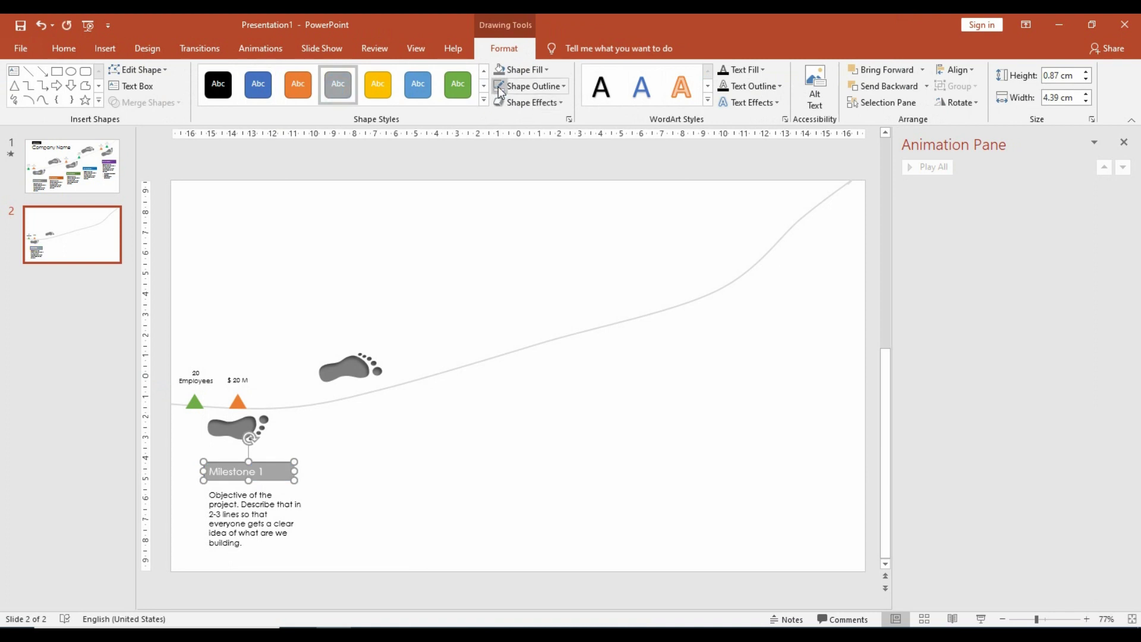
{"action": "left_click", "coordinate": [344, 484]}
{"action": "left_click", "coordinate": [238, 471]}
{"action": "left_click", "coordinate": [243, 497], "text": "shift"}
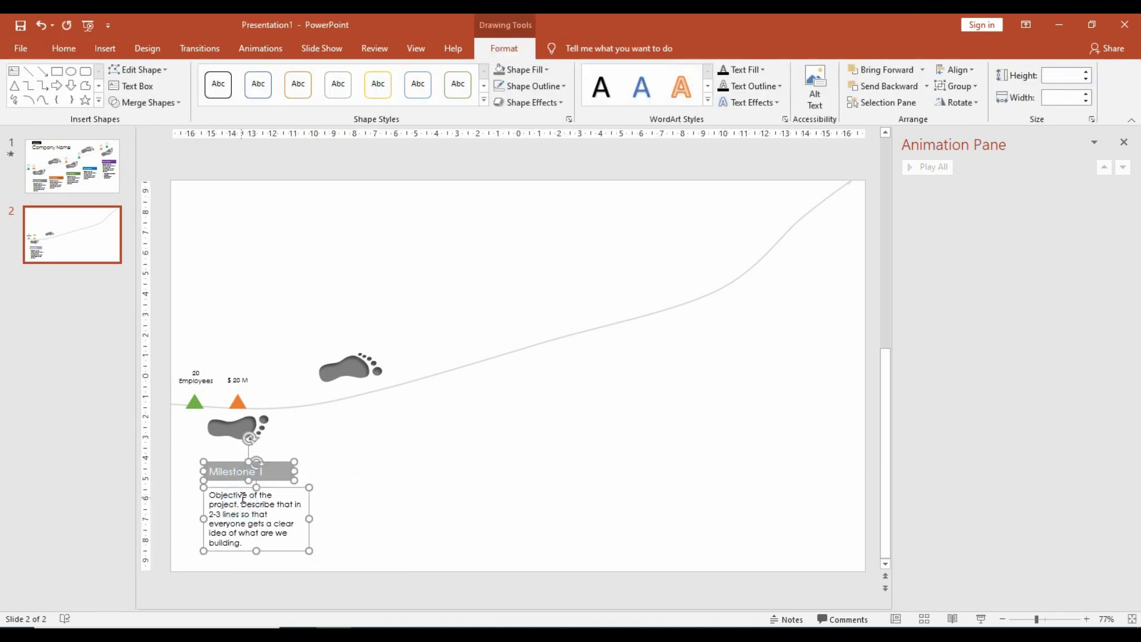
{"action": "key", "text": "ctrl+g"}
{"action": "left_click", "coordinate": [234, 436]}
{"action": "left_click", "coordinate": [224, 454]}
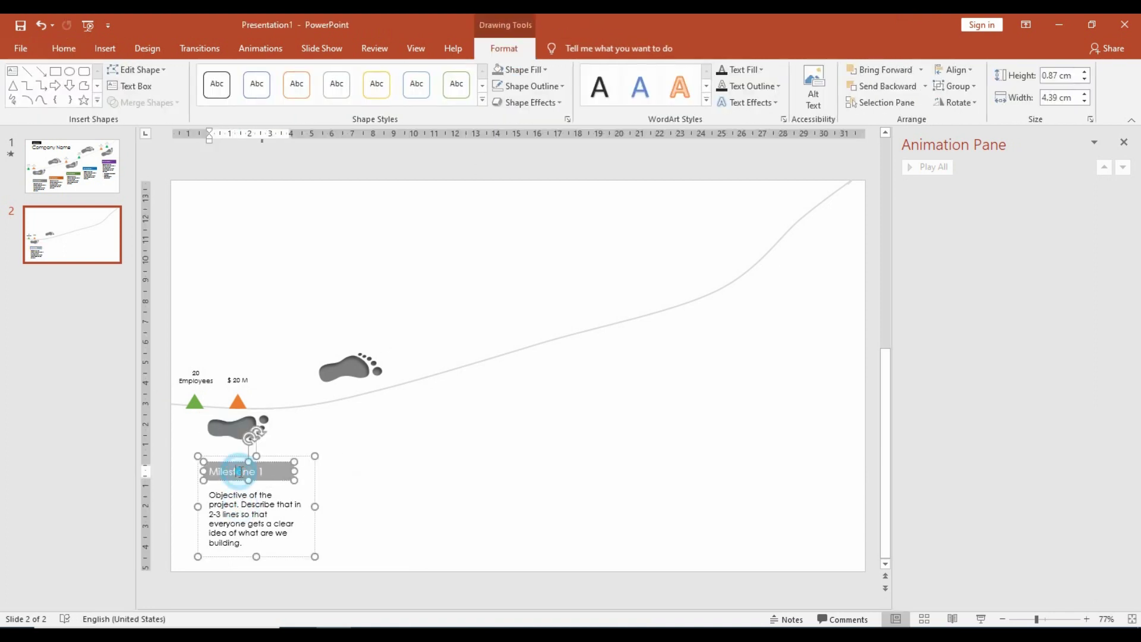
{"action": "left_click_drag", "start_coordinate": [223, 454], "coordinate": [339, 474]}
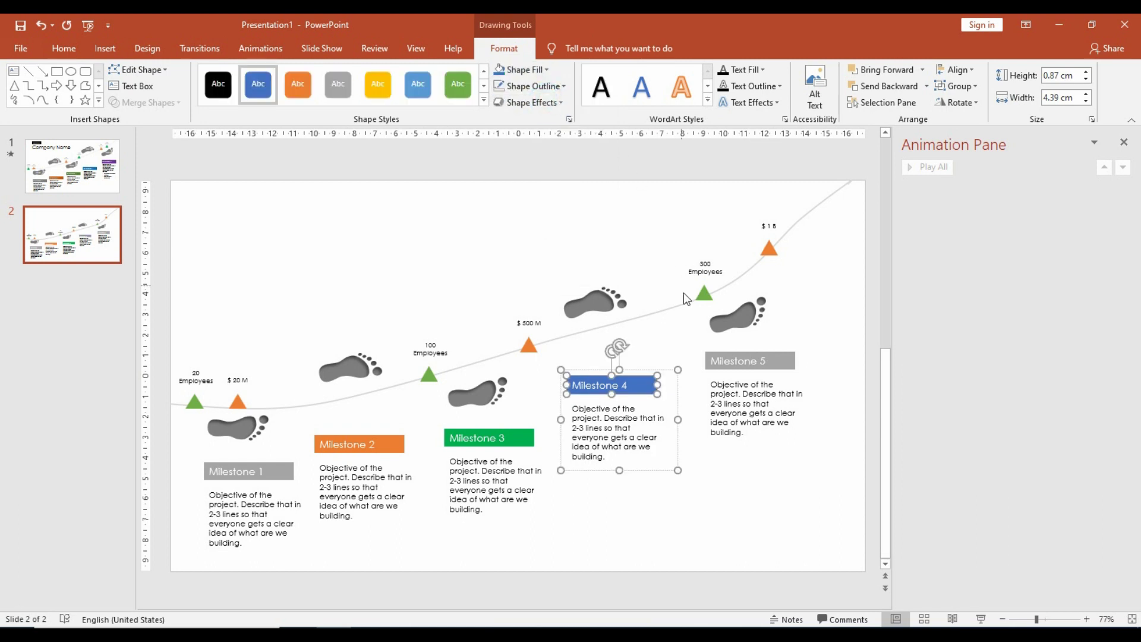
Duplicate a milestone group into the Milestone 5 position and fill its label purple
{"action": "left_click_drag", "start_coordinate": [624, 382], "coordinate": [728, 355]}
{"action": "left_click", "coordinate": [728, 355]}
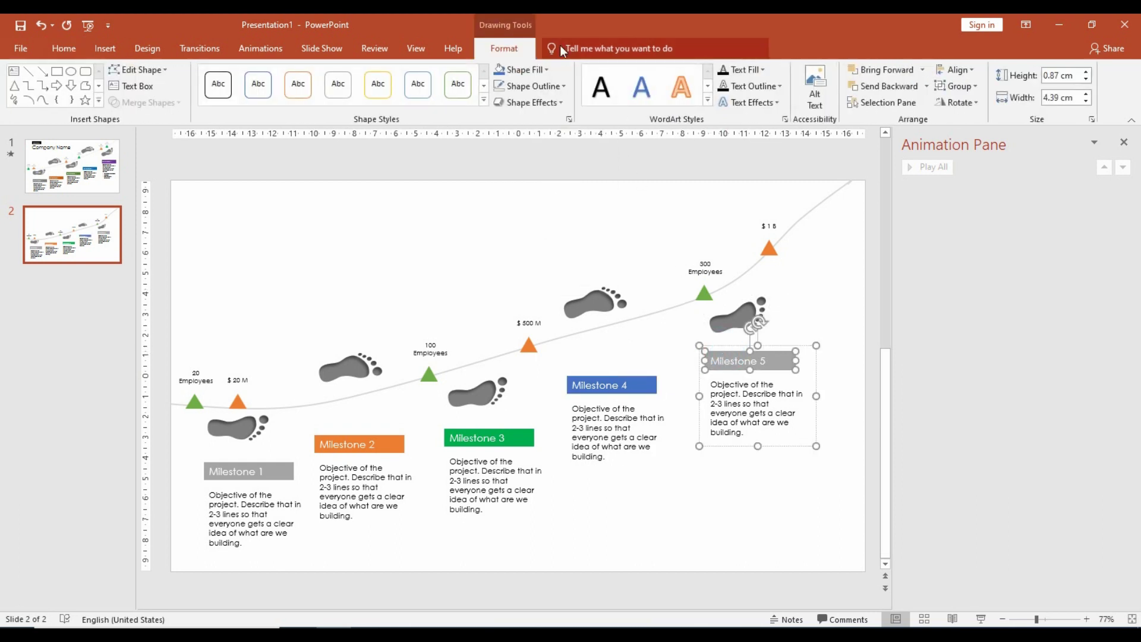
{"action": "left_click", "coordinate": [522, 69]}
{"action": "left_click", "coordinate": [607, 182]}
{"action": "left_click", "coordinate": [444, 260]}
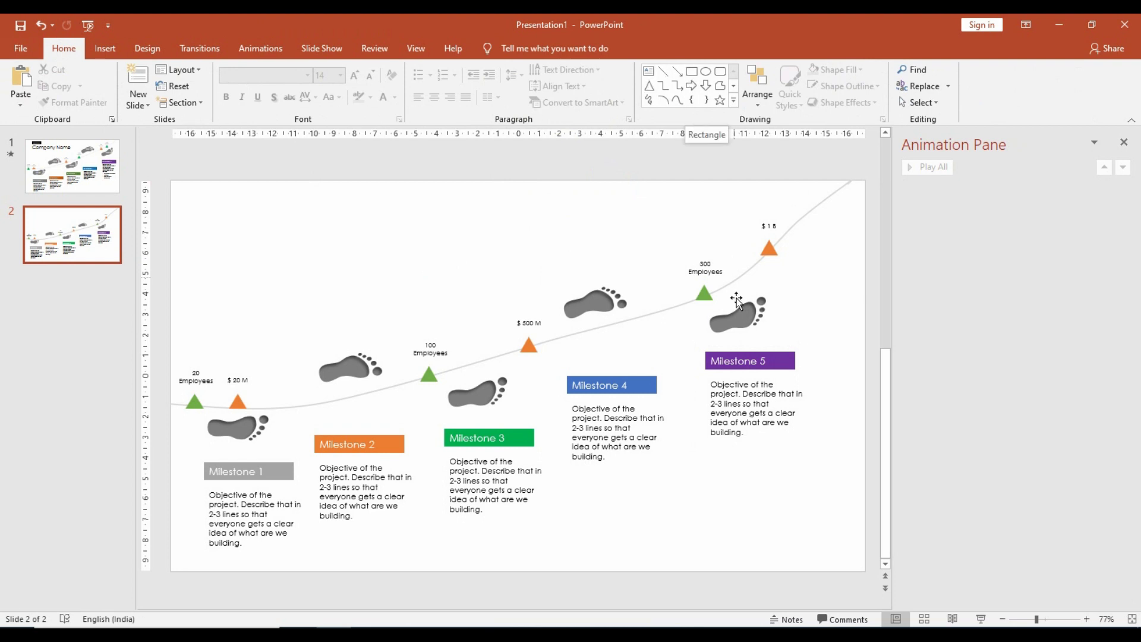
Paste a copy of the Milestone 5 label and move it to the slide's top-left
{"action": "left_click", "coordinate": [728, 358]}
{"action": "left_click", "coordinate": [252, 246]}
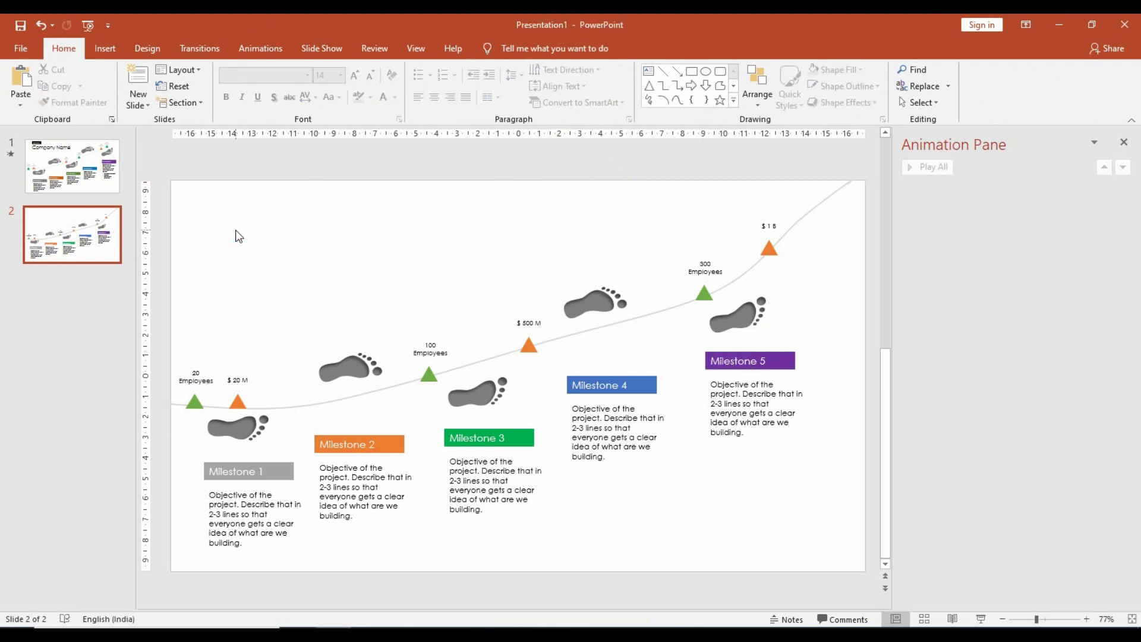
{"action": "key", "text": "ctrl+v"}
{"action": "left_click_drag", "start_coordinate": [732, 360], "coordinate": [221, 198]}
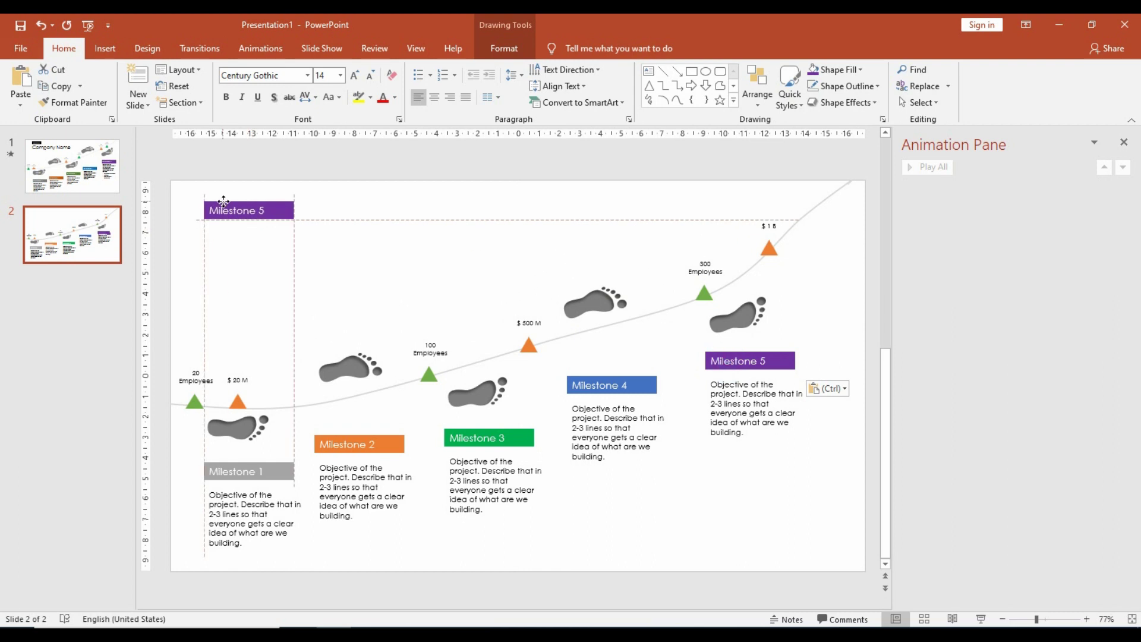
Change the copied label's text to 'Journey' and narrow its box
{"action": "triple_click", "coordinate": [231, 209]}
{"action": "type", "text": "Journey"}
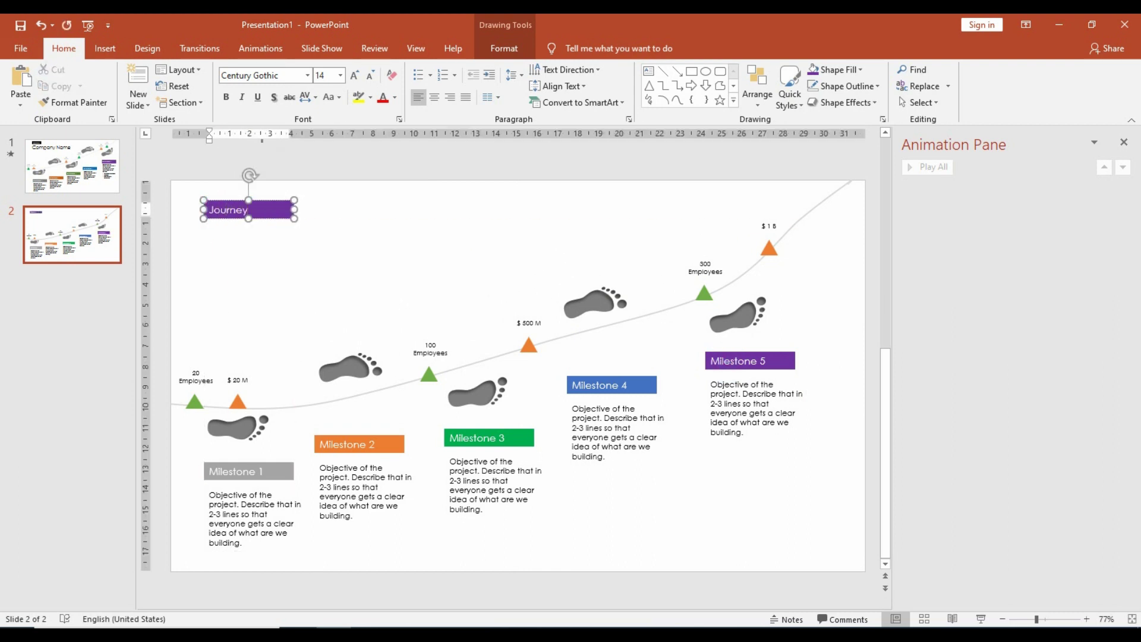
{"action": "left_click_drag", "start_coordinate": [294, 209], "coordinate": [262, 212]}
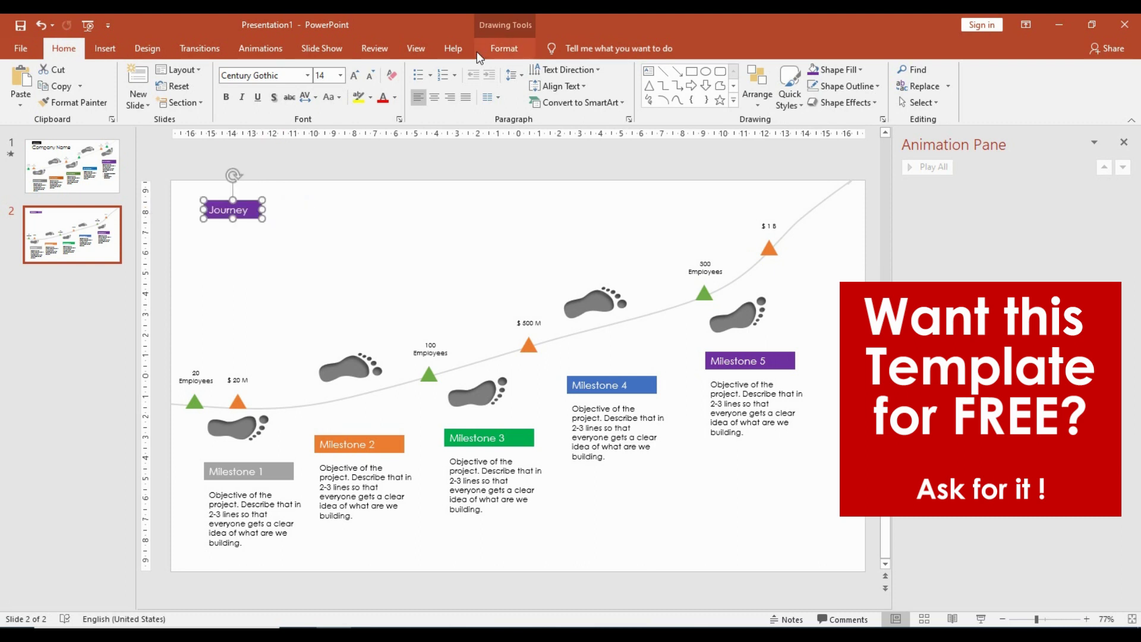
Add a 'Company Name' text box below Journey in Century Gothic, size 48
{"action": "left_click", "coordinate": [649, 72]}
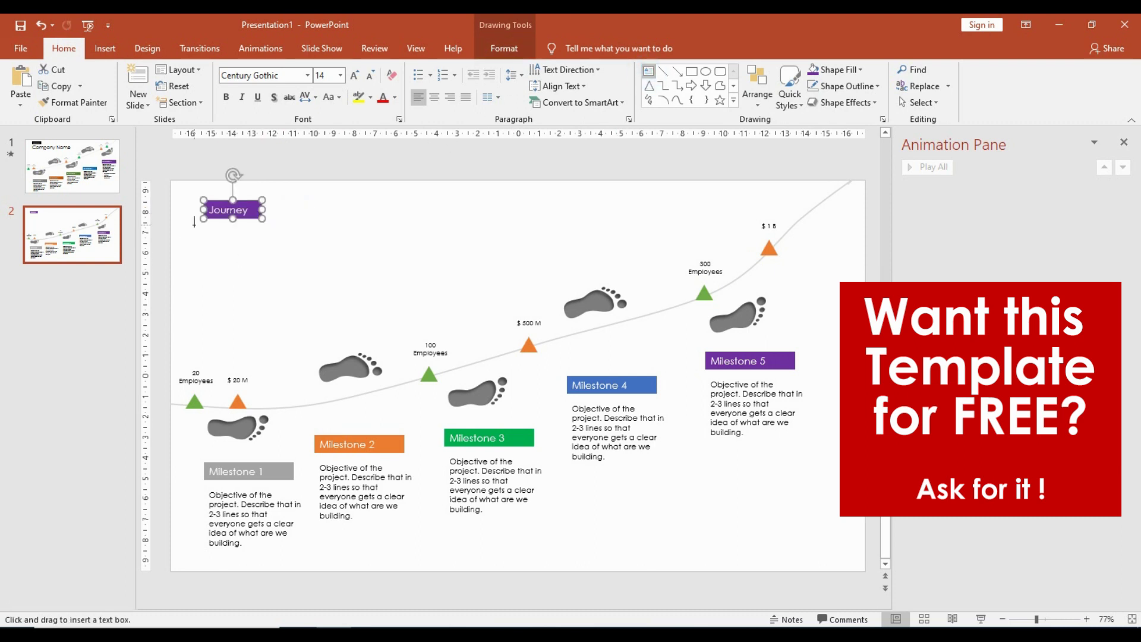
{"action": "mouse_move", "coordinate": [204, 223]}
{"action": "left_mouse_down"}
{"action": "mouse_move", "coordinate": [469, 273]}
{"action": "mouse_move", "coordinate": [545, 268]}
{"action": "left_mouse_up"}
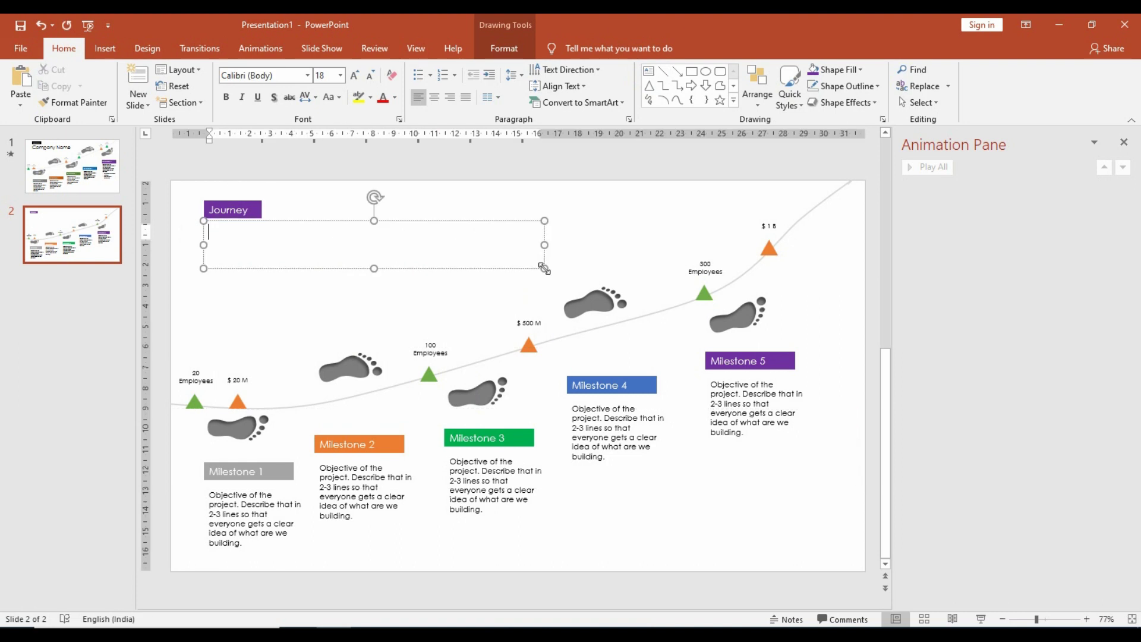
{"action": "type", "text": "Company Name"}
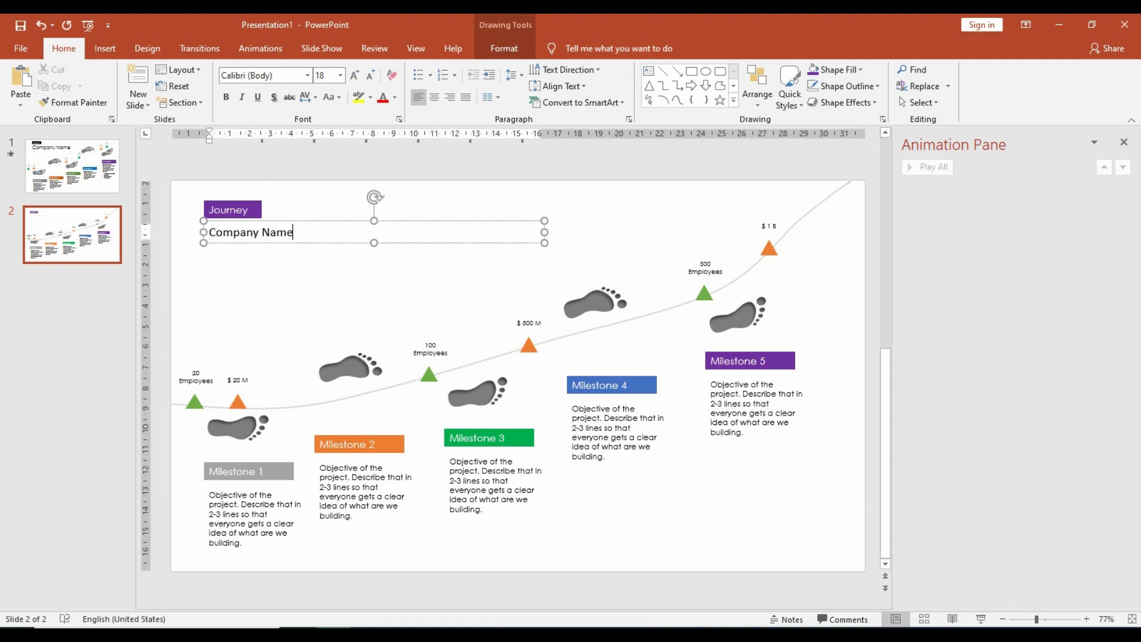
{"action": "key", "text": "ctrl+a"}
{"action": "left_click", "coordinate": [308, 75]}
{"action": "left_click", "coordinate": [261, 160]}
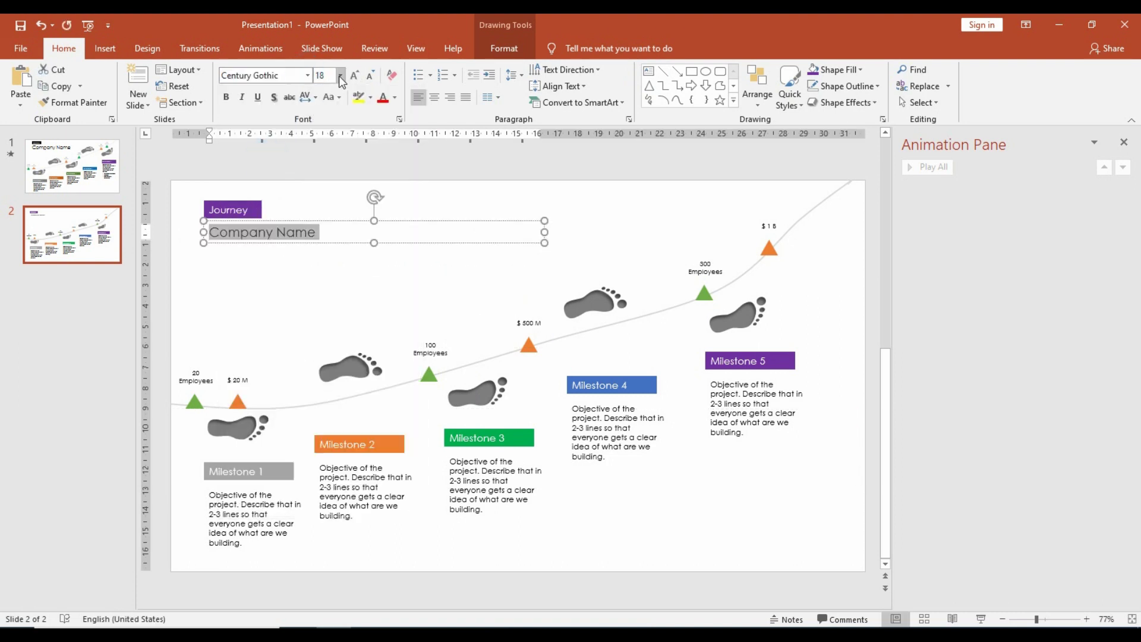
{"action": "left_click", "coordinate": [340, 75]}
{"action": "left_click", "coordinate": [324, 309]}
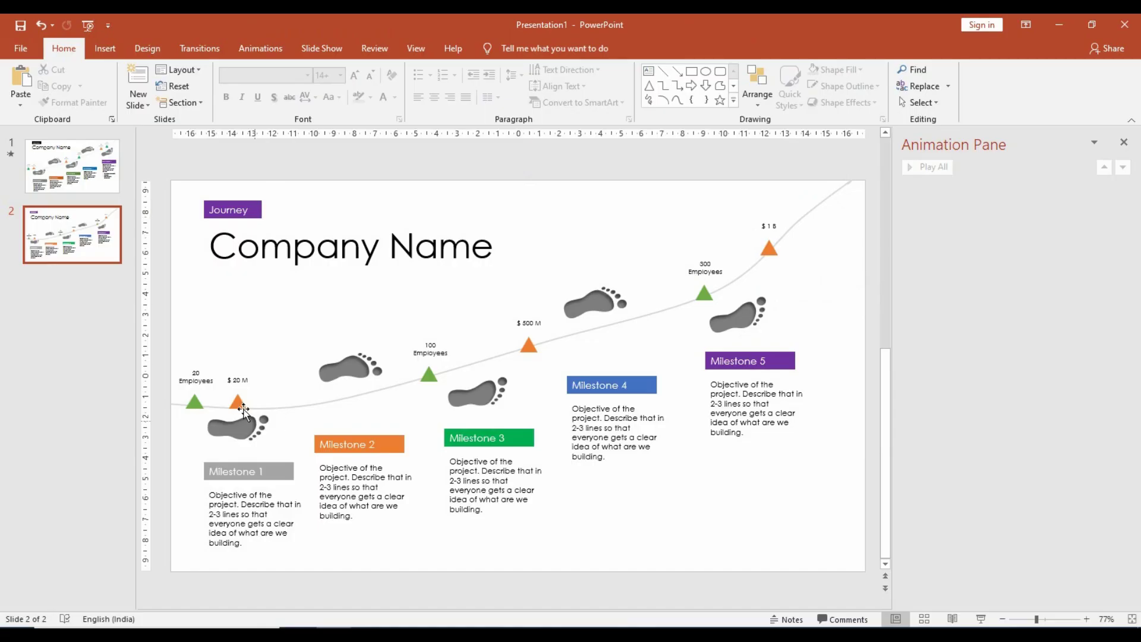
Multi-select footprints, employee/revenue markers and Milestone boxes left to right, then show Animations
{"action": "left_click", "coordinate": [229, 436]}
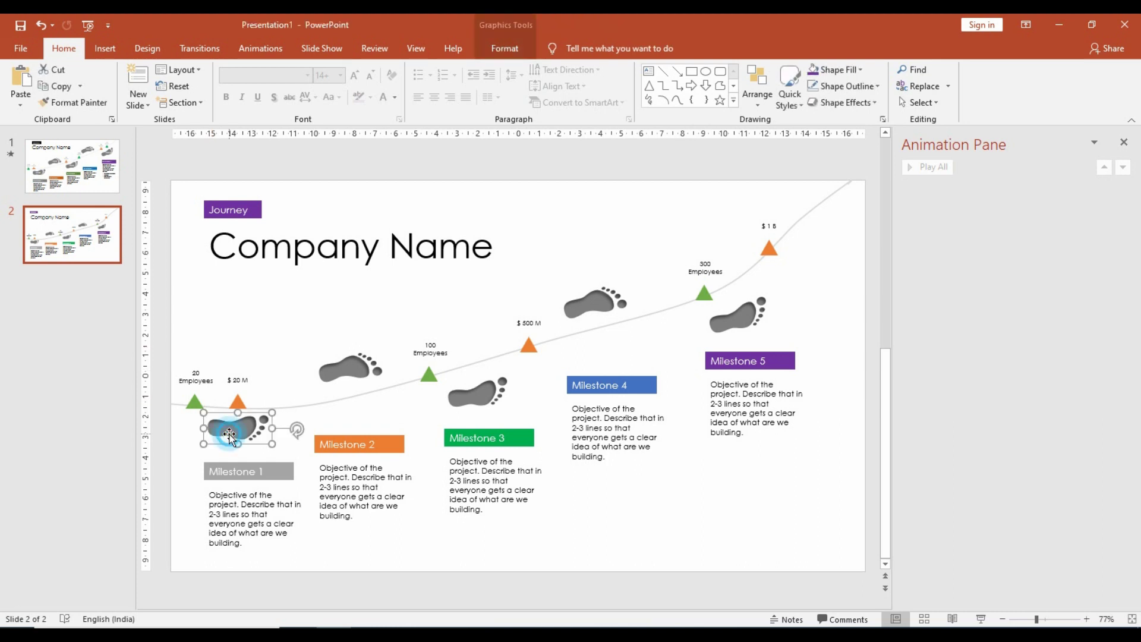
{"action": "left_click", "coordinate": [193, 403]}
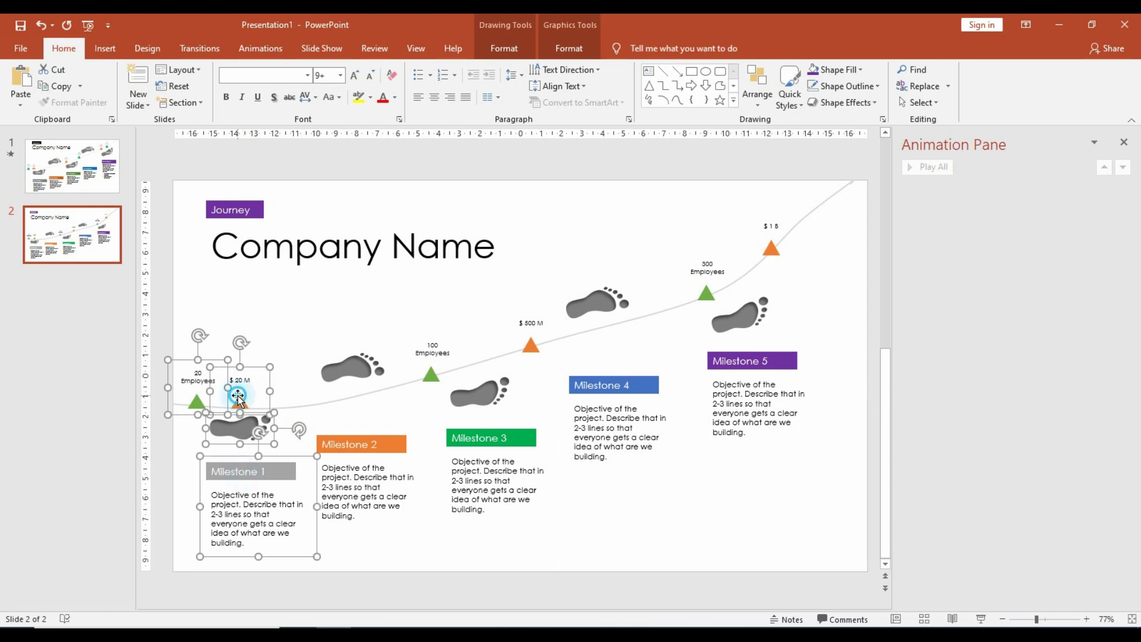
{"action": "left_click", "coordinate": [347, 368], "text": "ctrl"}
{"action": "left_click", "coordinate": [354, 462], "text": "ctrl"}
{"action": "left_click", "coordinate": [430, 361], "text": "ctrl"}
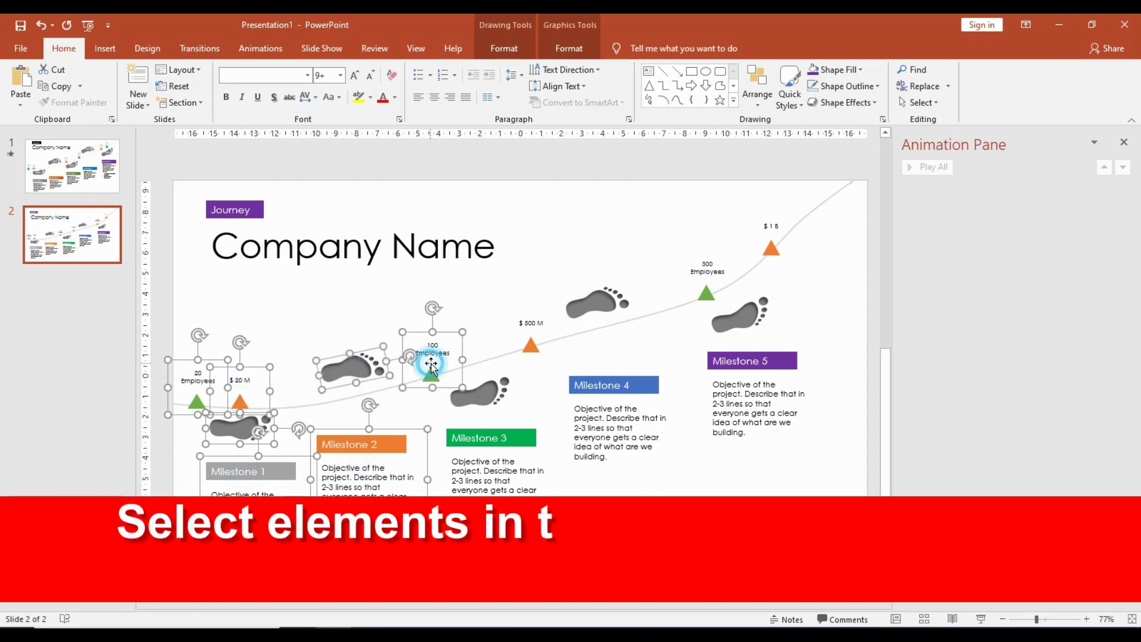
{"action": "left_click", "coordinate": [474, 396], "text": "ctrl"}
{"action": "left_click", "coordinate": [493, 461], "text": "ctrl"}
{"action": "left_click", "coordinate": [530, 341], "text": "ctrl"}
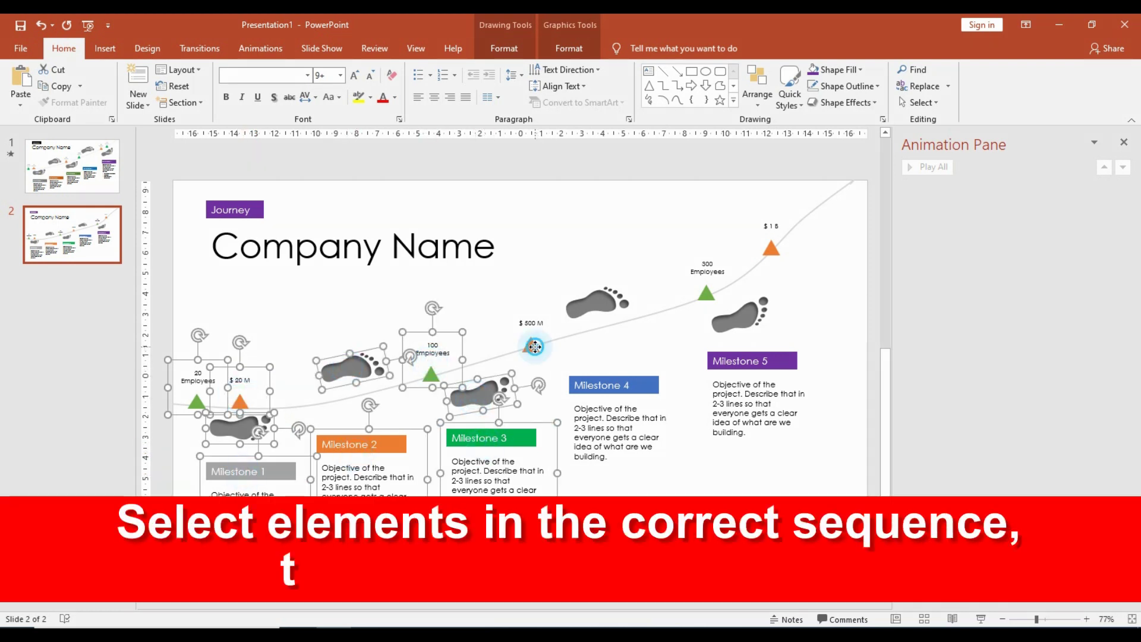
{"action": "left_click", "coordinate": [597, 303], "text": "ctrl"}
{"action": "left_click", "coordinate": [606, 397], "text": "ctrl"}
{"action": "left_click", "coordinate": [706, 291], "text": "ctrl"}
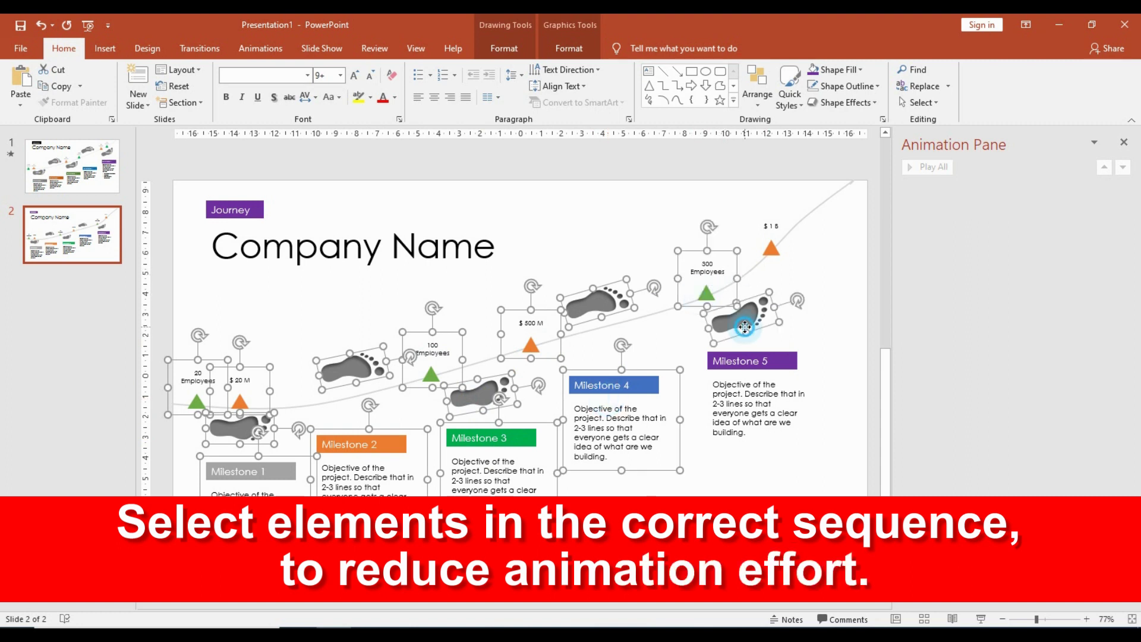
{"action": "left_click", "coordinate": [741, 364], "text": "ctrl"}
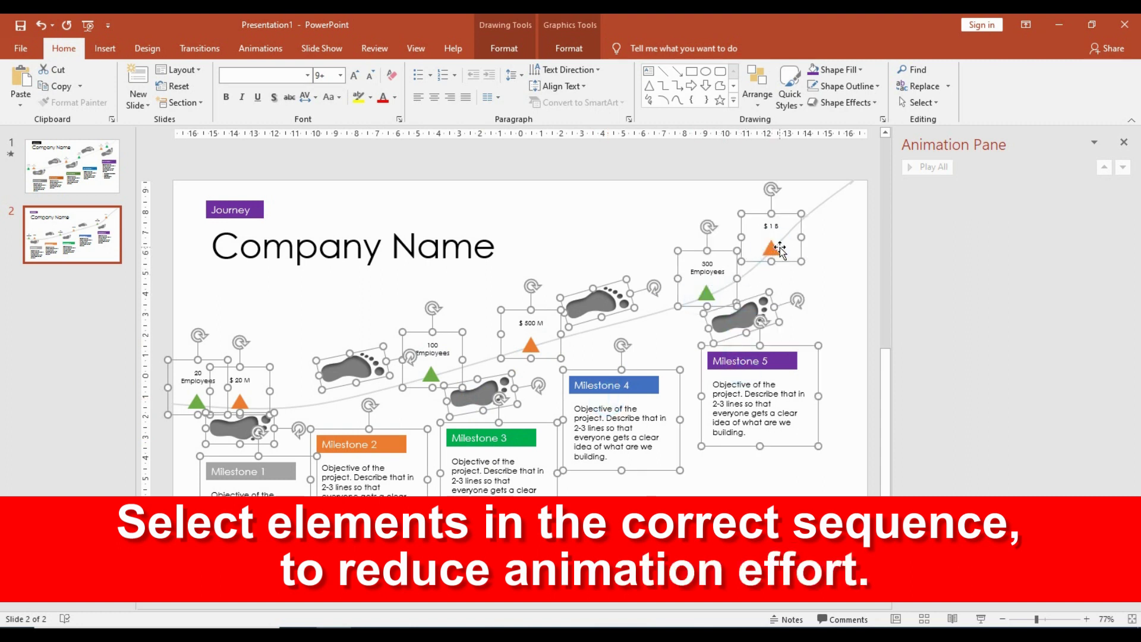
{"action": "left_click", "coordinate": [269, 47]}
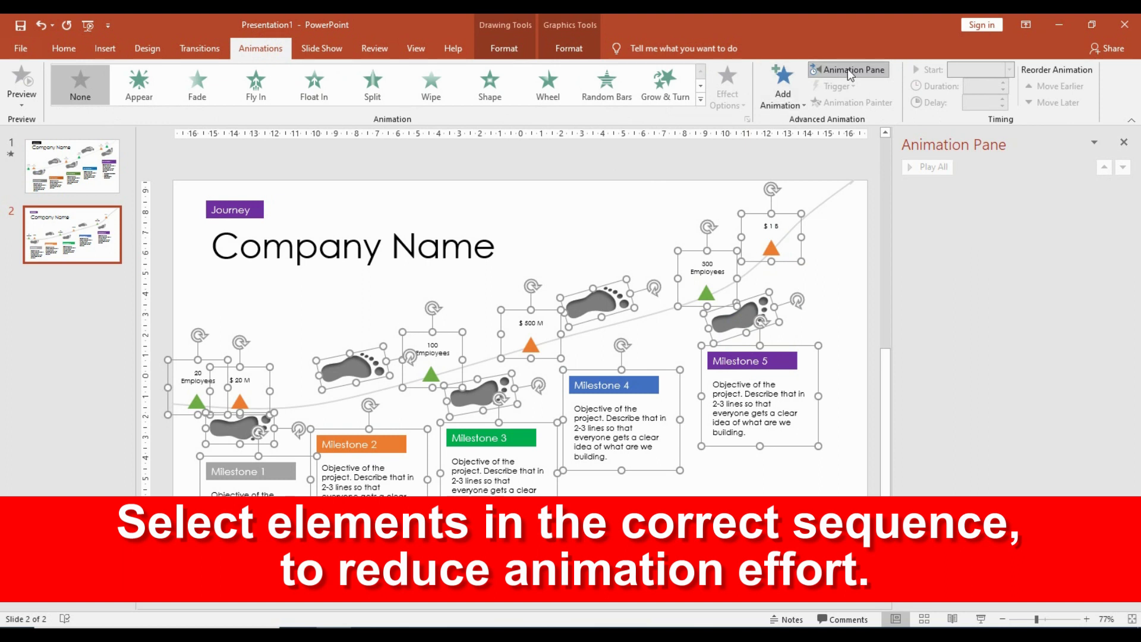
Apply a Wipe entrance to all selected elements, starting After Previous
{"action": "left_click", "coordinate": [847, 70]}
{"action": "left_click", "coordinate": [847, 70]}
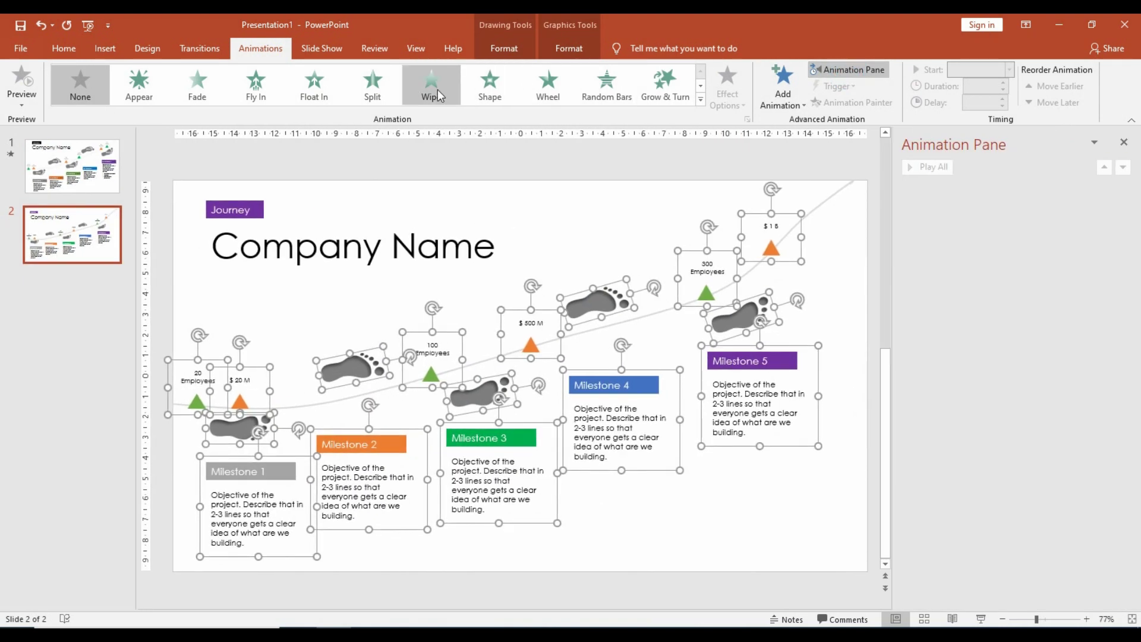
{"action": "left_click", "coordinate": [438, 89]}
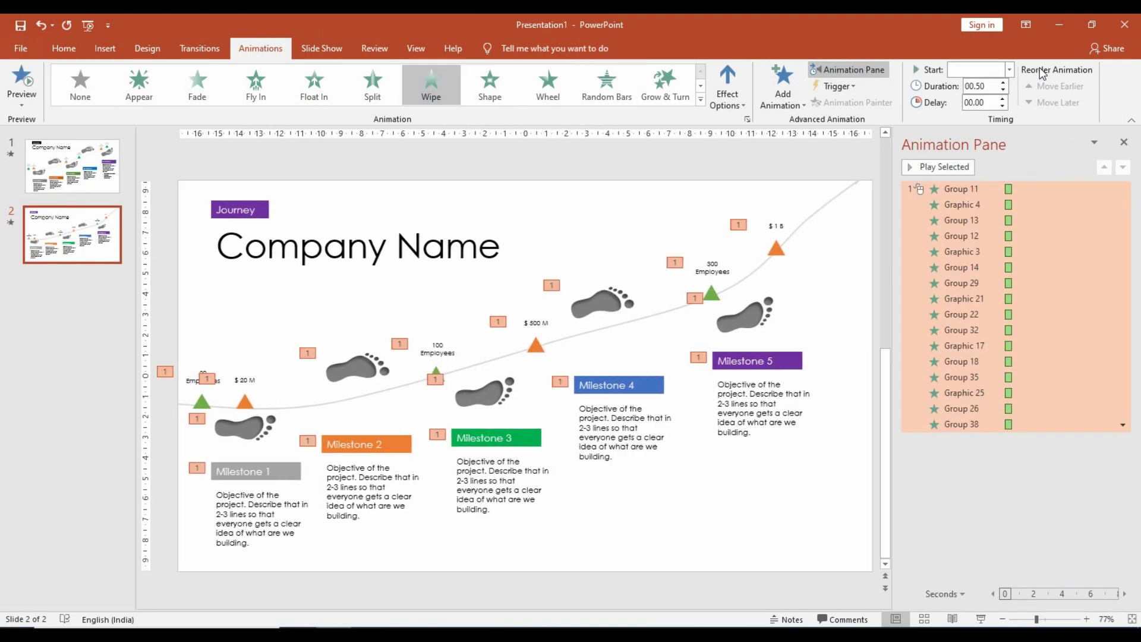
{"action": "left_click", "coordinate": [1009, 70]}
{"action": "left_click", "coordinate": [1001, 113]}
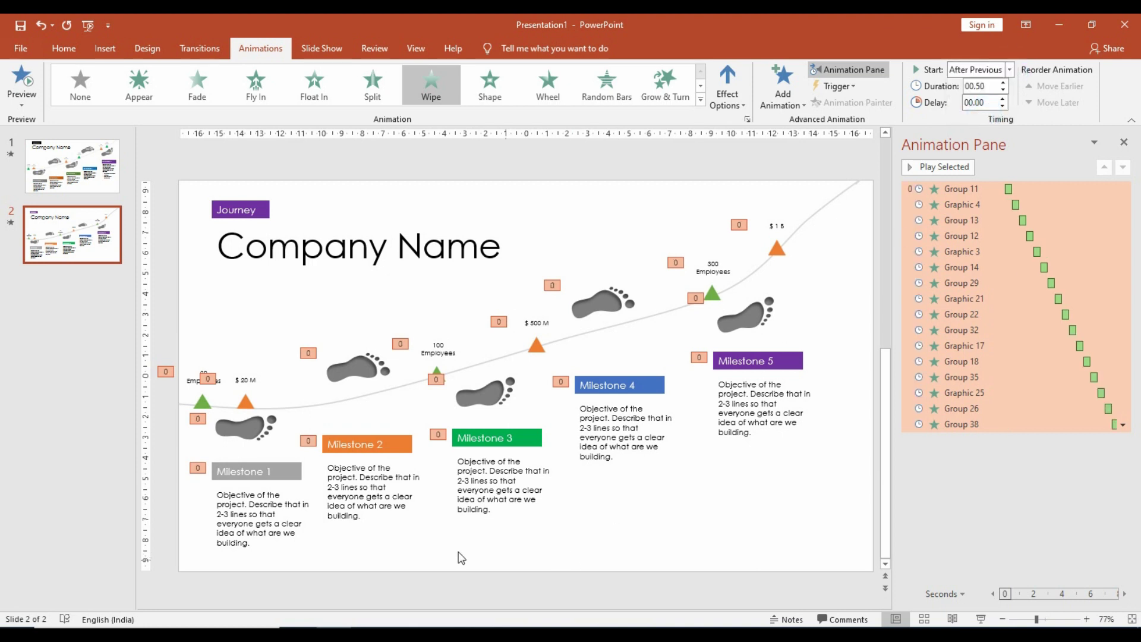
Set the wipe direction for the six markers, from 20 Employees to $1 B
{"action": "left_click", "coordinate": [202, 401]}
{"action": "left_click", "coordinate": [245, 401], "text": "shift"}
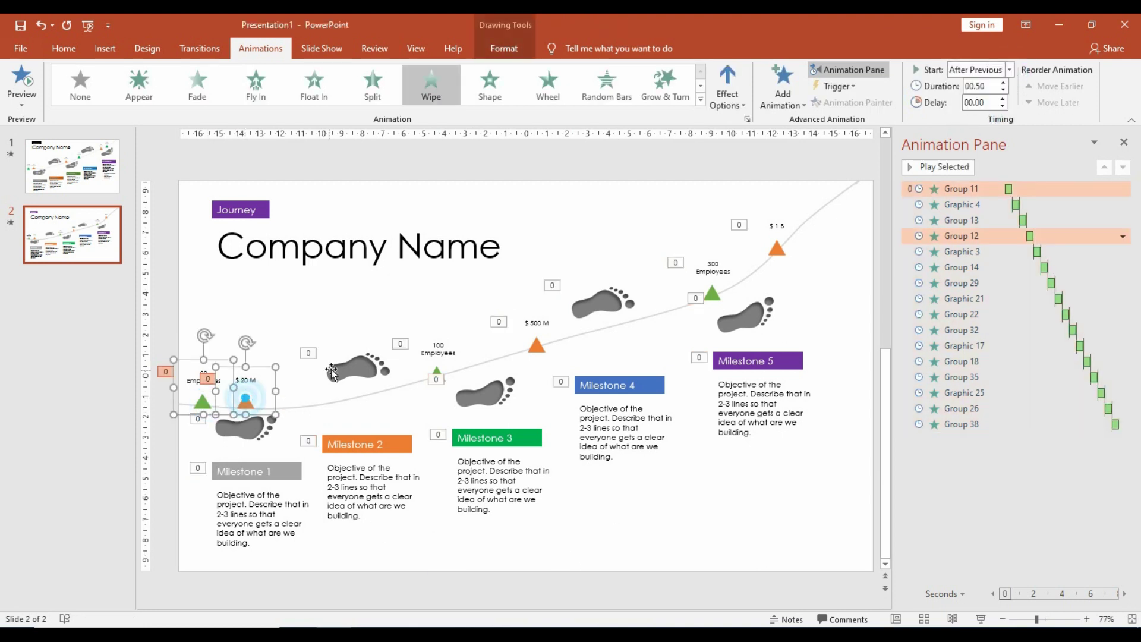
{"action": "left_click", "coordinate": [437, 364], "text": "shift"}
{"action": "left_click", "coordinate": [535, 324], "text": "shift"}
{"action": "left_click", "coordinate": [712, 292], "text": "shift"}
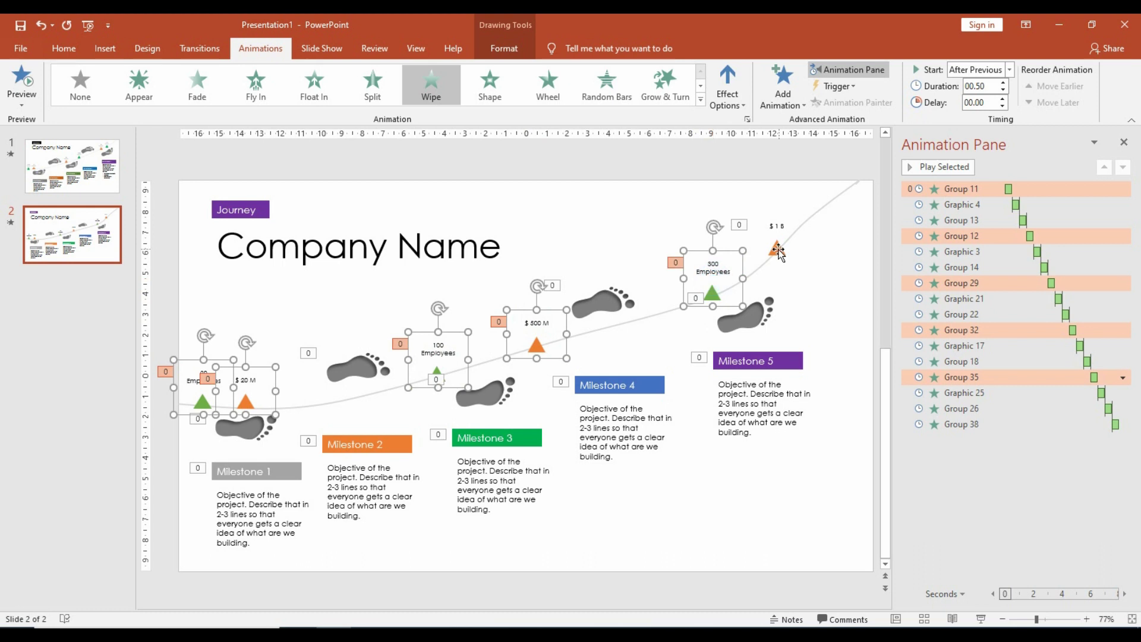
{"action": "left_click", "coordinate": [777, 248], "text": "shift"}
{"action": "left_click", "coordinate": [739, 104]}
{"action": "left_click", "coordinate": [740, 143]}
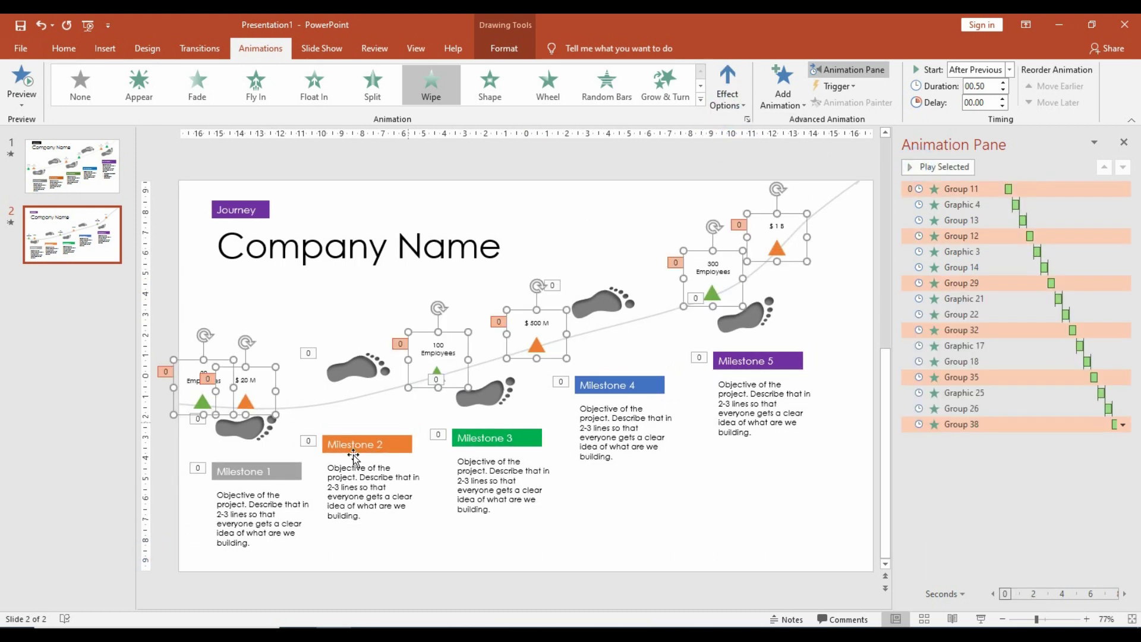
Make all five footprints and Milestone boxes wipe in From Left, then preview
{"action": "left_click", "coordinate": [245, 440]}
{"action": "left_click", "coordinate": [250, 488], "text": "shift"}
{"action": "left_click", "coordinate": [368, 493], "text": "shift"}
{"action": "left_click", "coordinate": [356, 368], "text": "shift"}
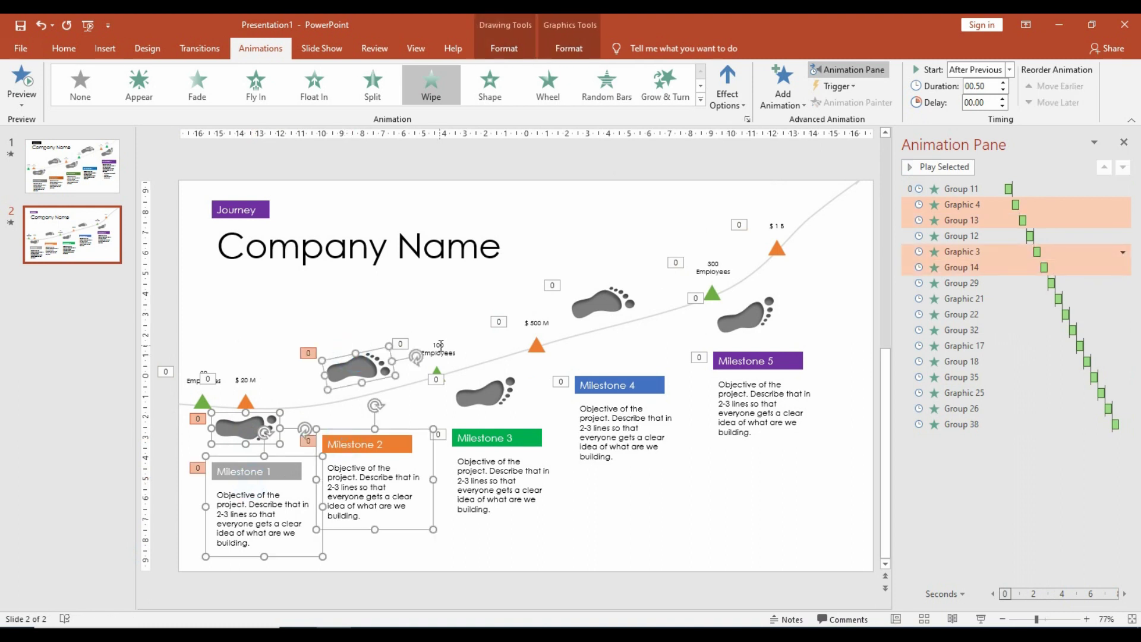
{"action": "left_click", "coordinate": [486, 392], "text": "shift"}
{"action": "left_click", "coordinate": [492, 434], "text": "shift"}
{"action": "left_click", "coordinate": [605, 387], "text": "shift"}
{"action": "left_click", "coordinate": [600, 303], "text": "shift"}
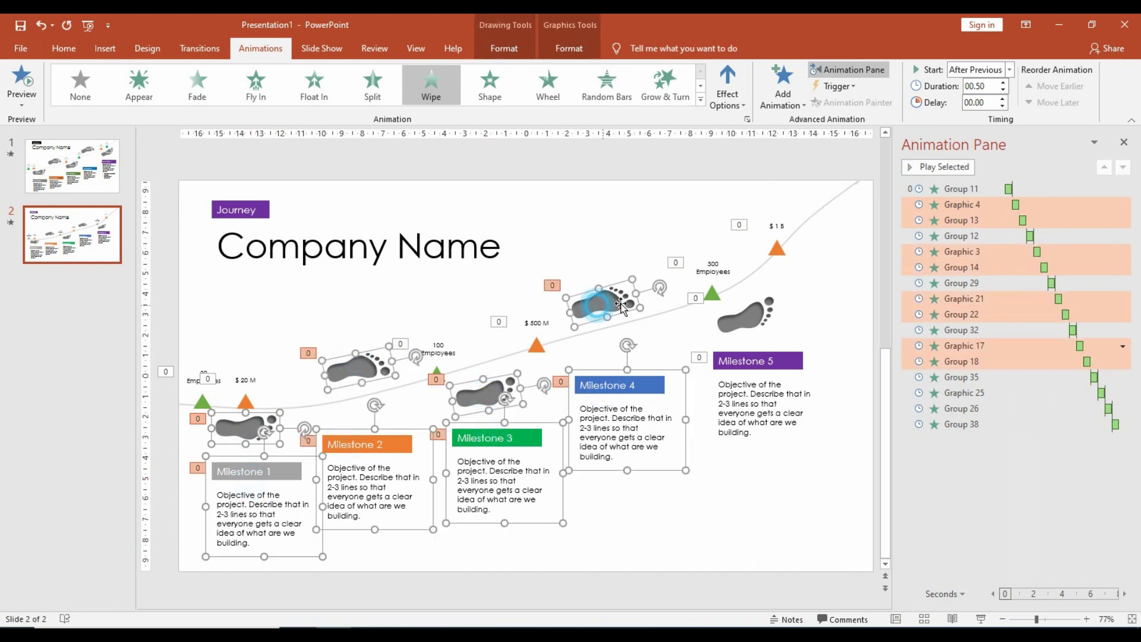
{"action": "left_click", "coordinate": [746, 315], "text": "shift"}
{"action": "left_click", "coordinate": [761, 410], "text": "shift"}
{"action": "left_click", "coordinate": [728, 95]}
{"action": "left_click", "coordinate": [753, 177]}
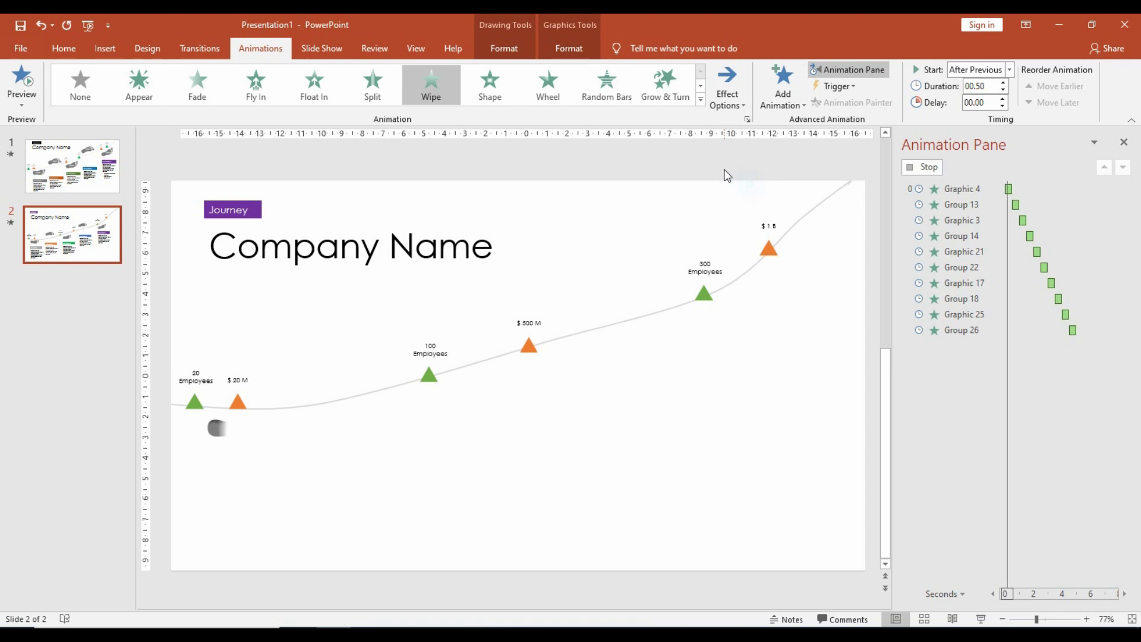
{"action": "left_click", "coordinate": [927, 170]}
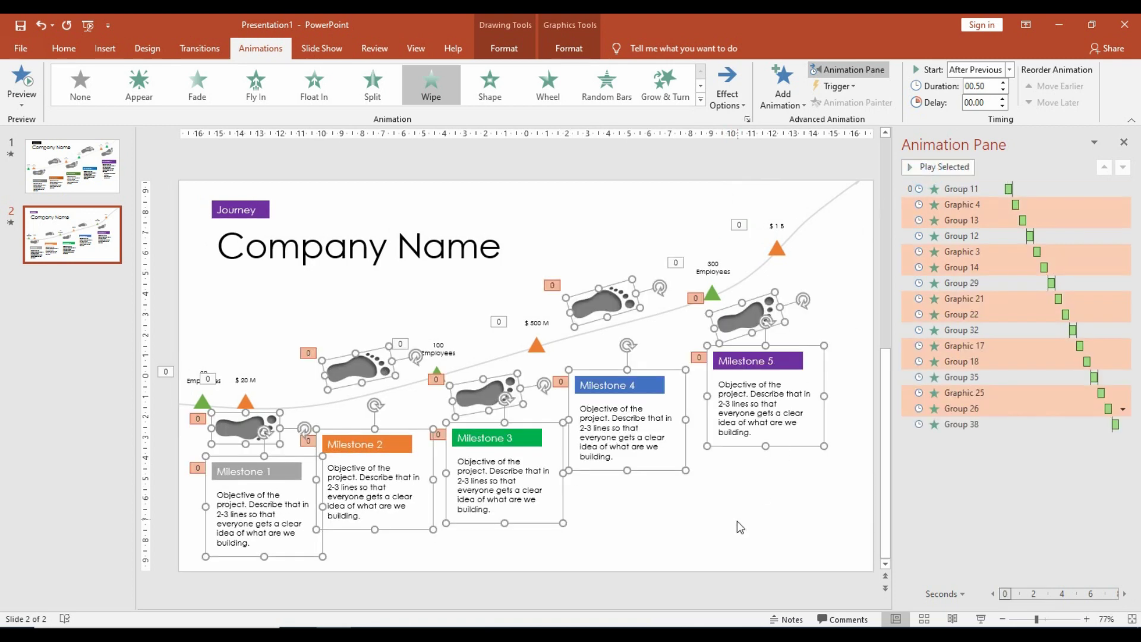
{"action": "left_click", "coordinate": [740, 527]}
Set Graphic 4's (first footprint) wipe delay to 00.50, then run the slide show
{"action": "left_click", "coordinate": [253, 436]}
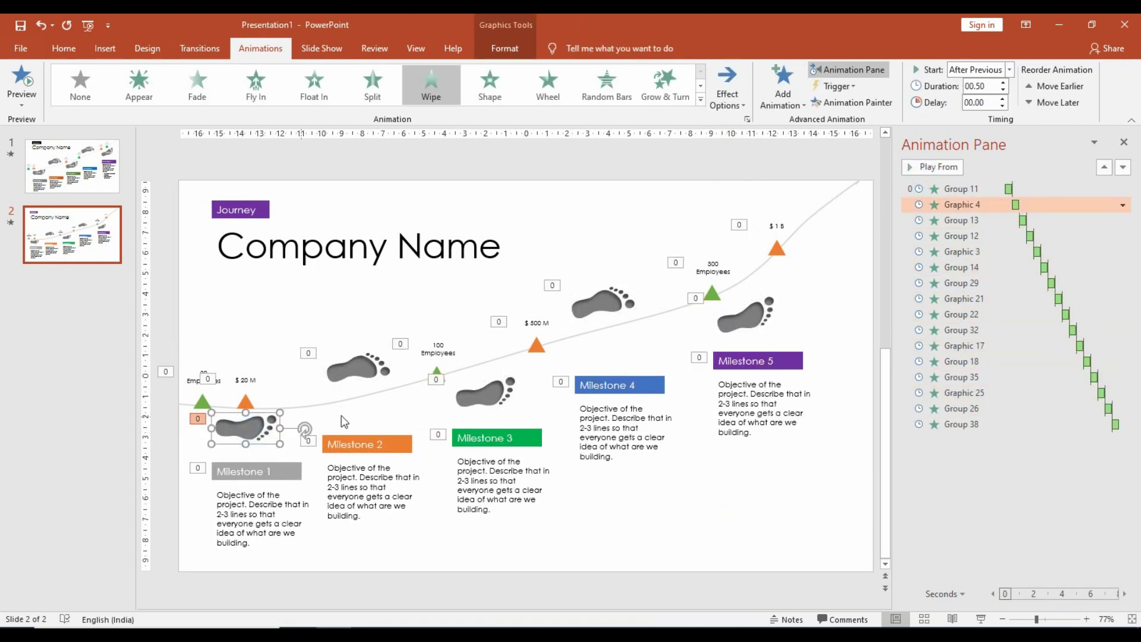
{"action": "left_click", "coordinate": [1002, 99]}
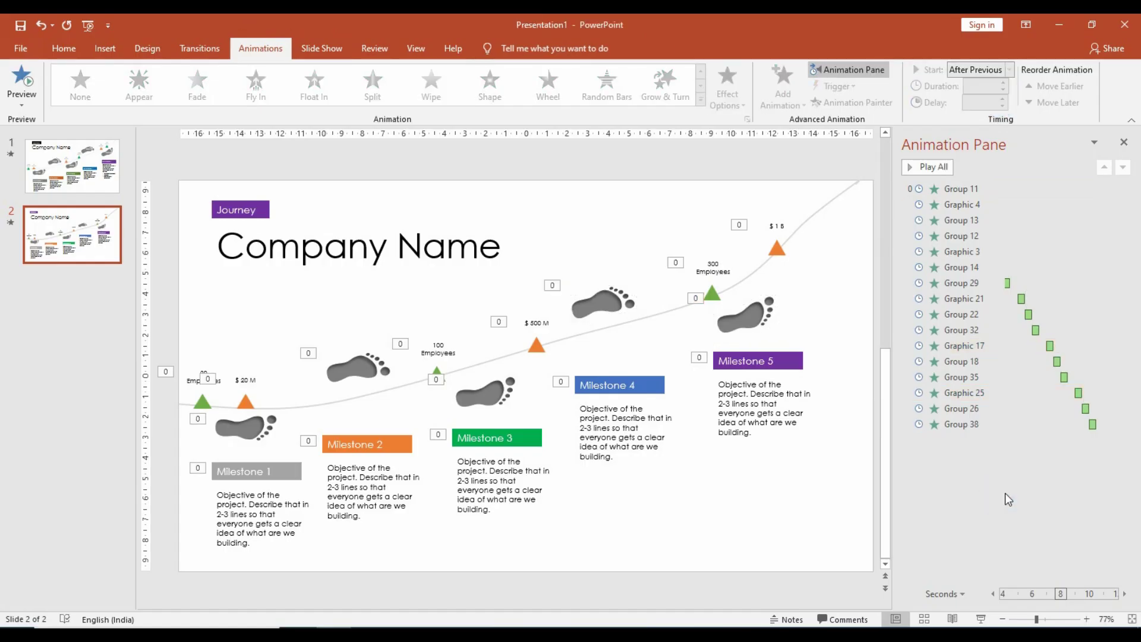
{"action": "left_click", "coordinate": [981, 619]}
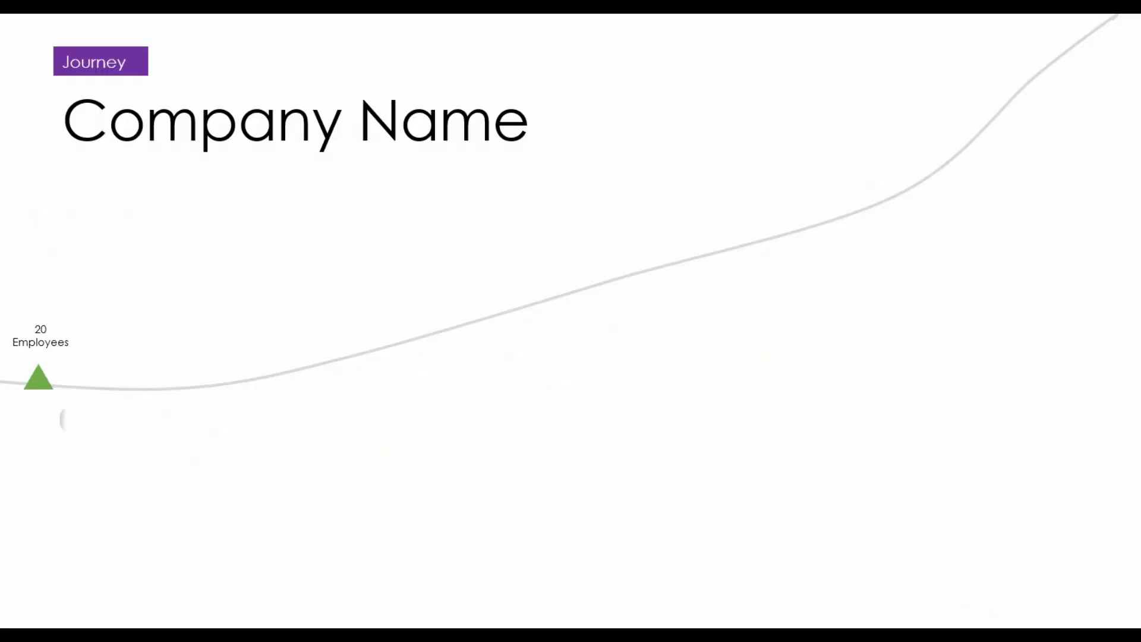